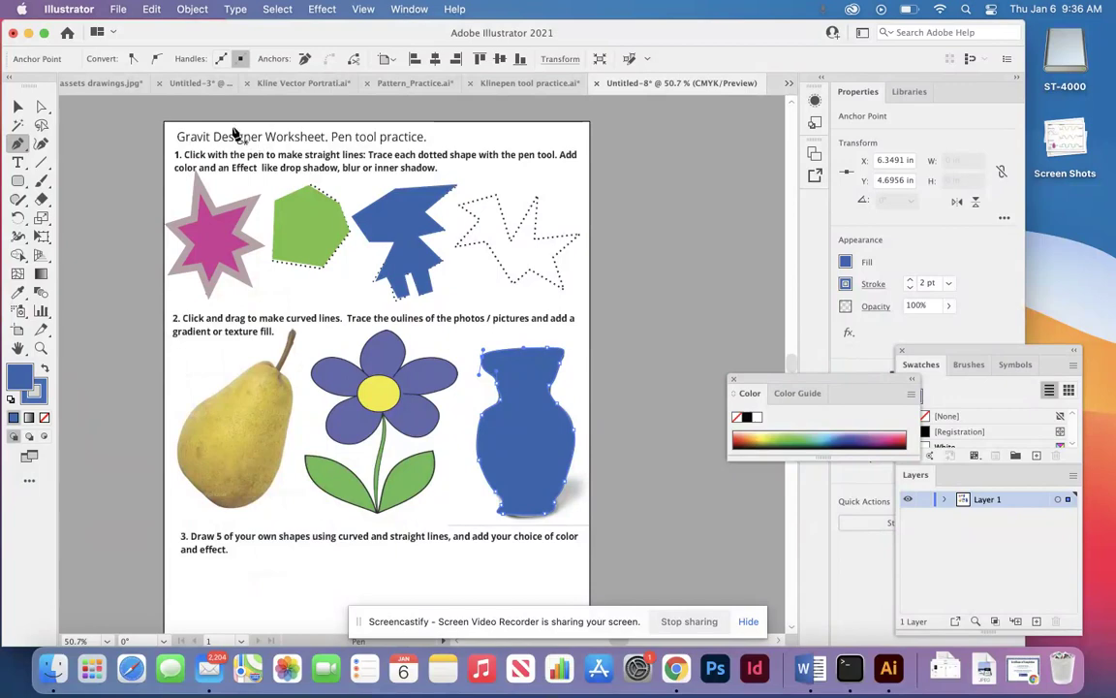
# - Open the New Document setup from the File menu and cancel it
pyautogui.click(118, 9)
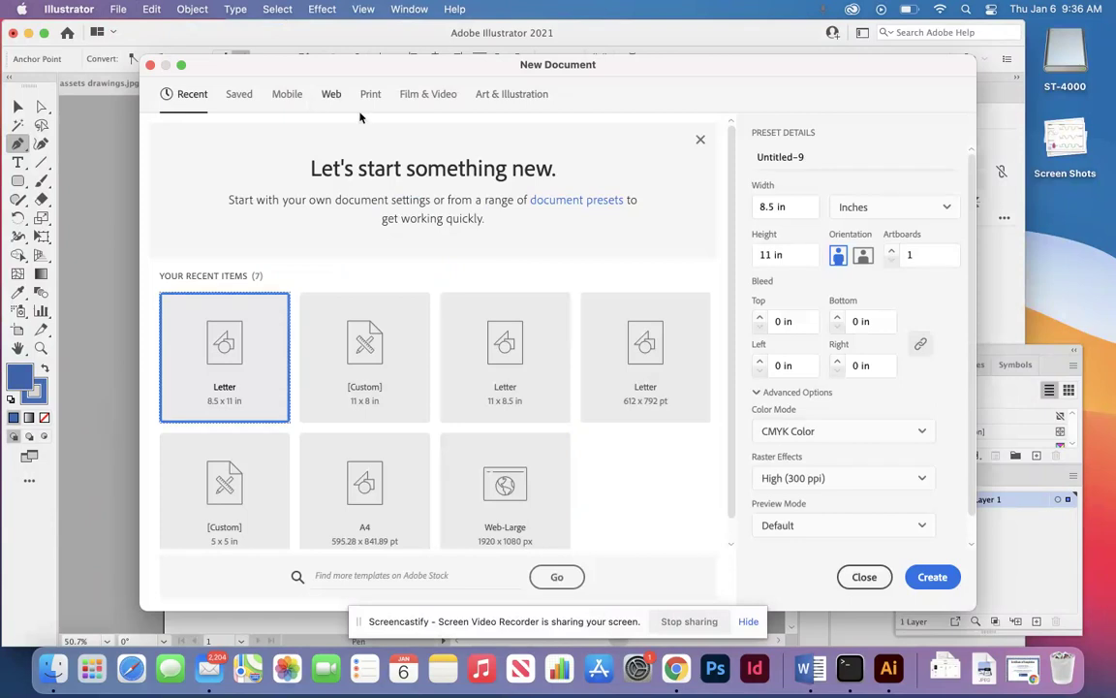
pyautogui.click(126, 26)
pyautogui.click(865, 576)
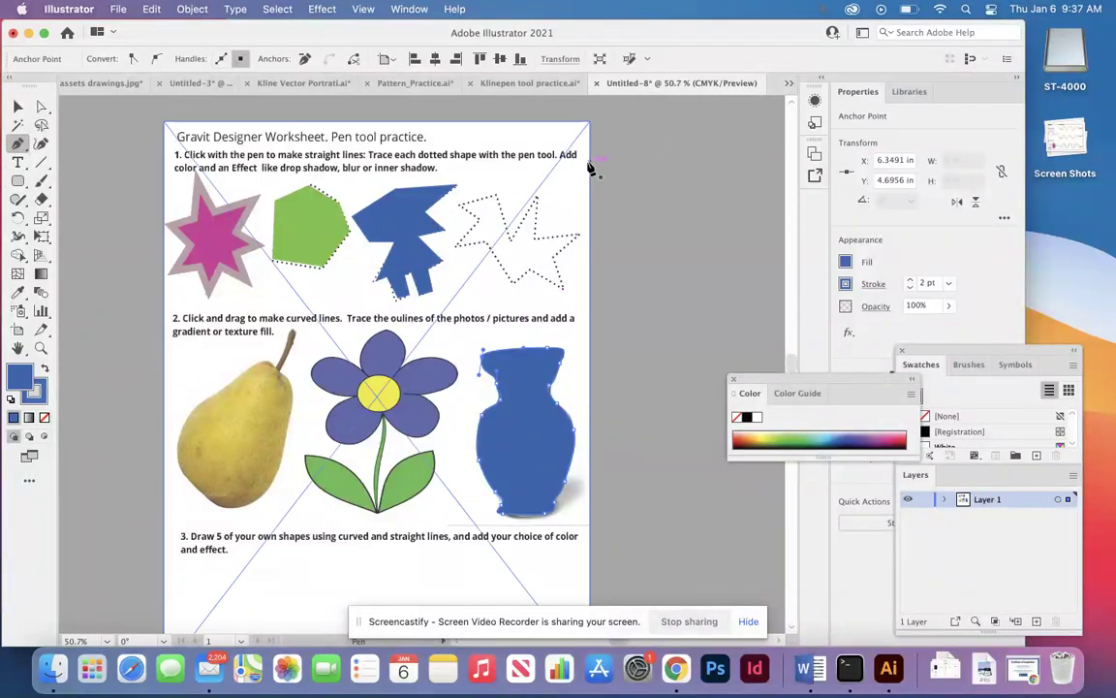
# - Trace the dotted star with straight corner anchors, closing the path at the top-left start point
pyautogui.click(457, 205)
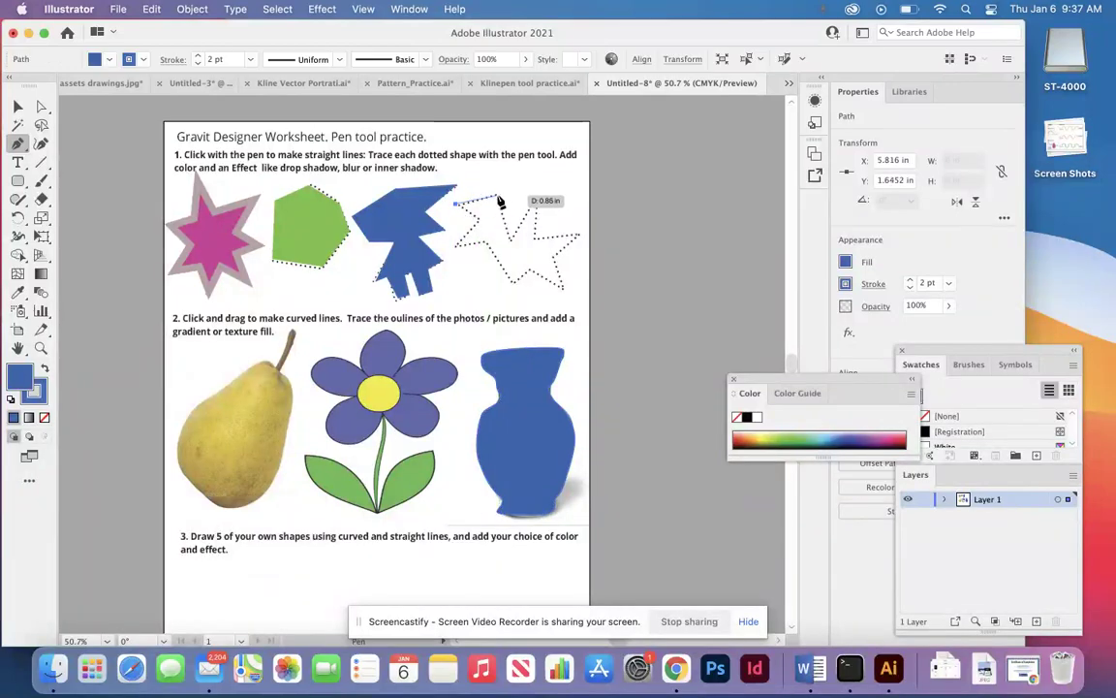
pyautogui.click(497, 197)
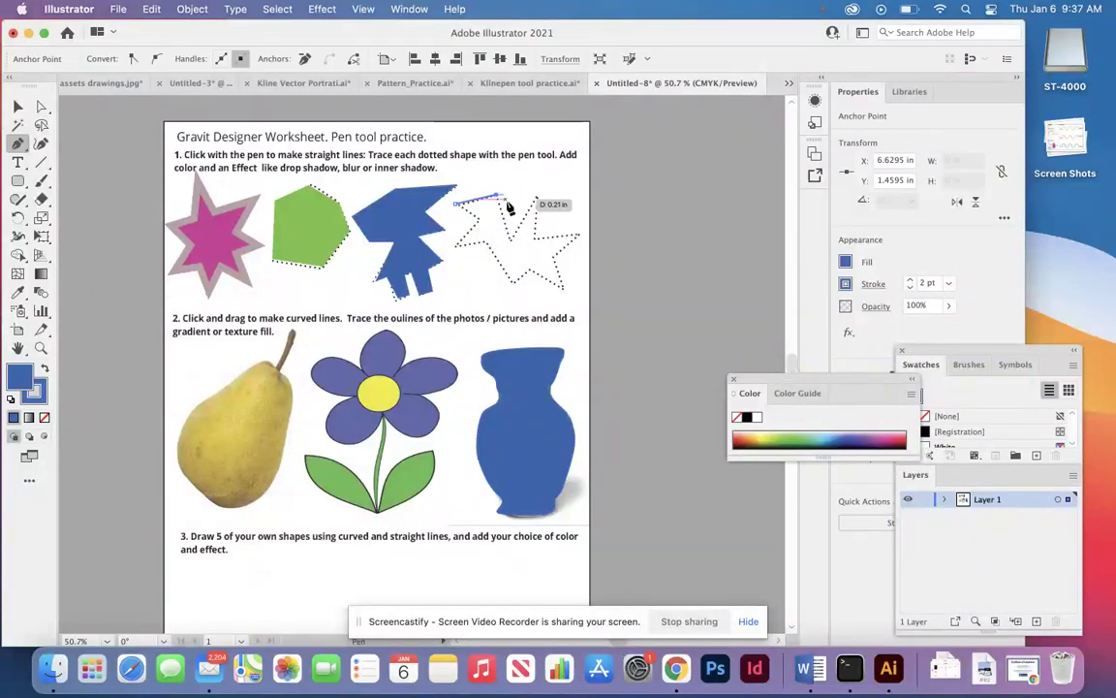
pyautogui.click(509, 242)
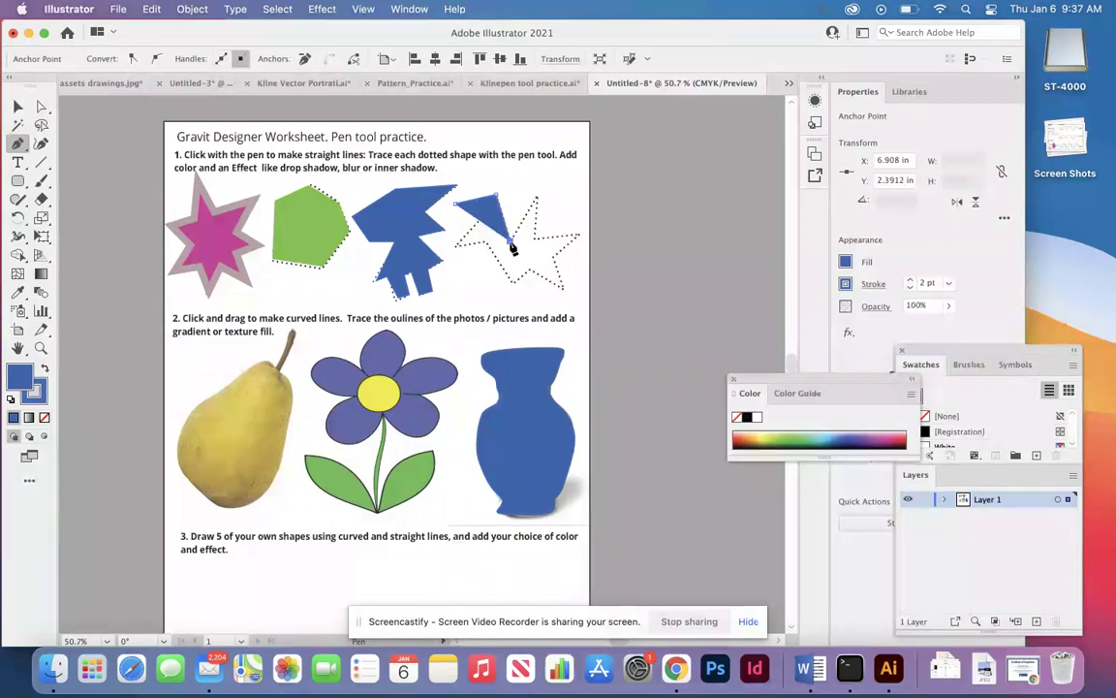
pyautogui.click(539, 198)
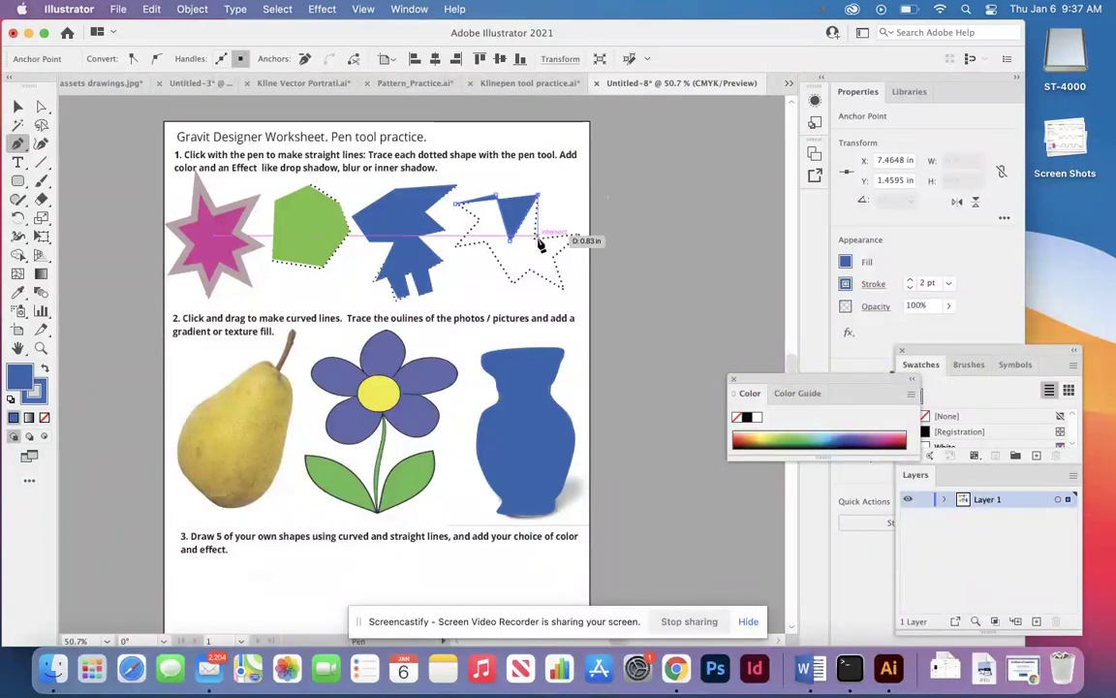
pyautogui.click(533, 239)
pyautogui.click(578, 236)
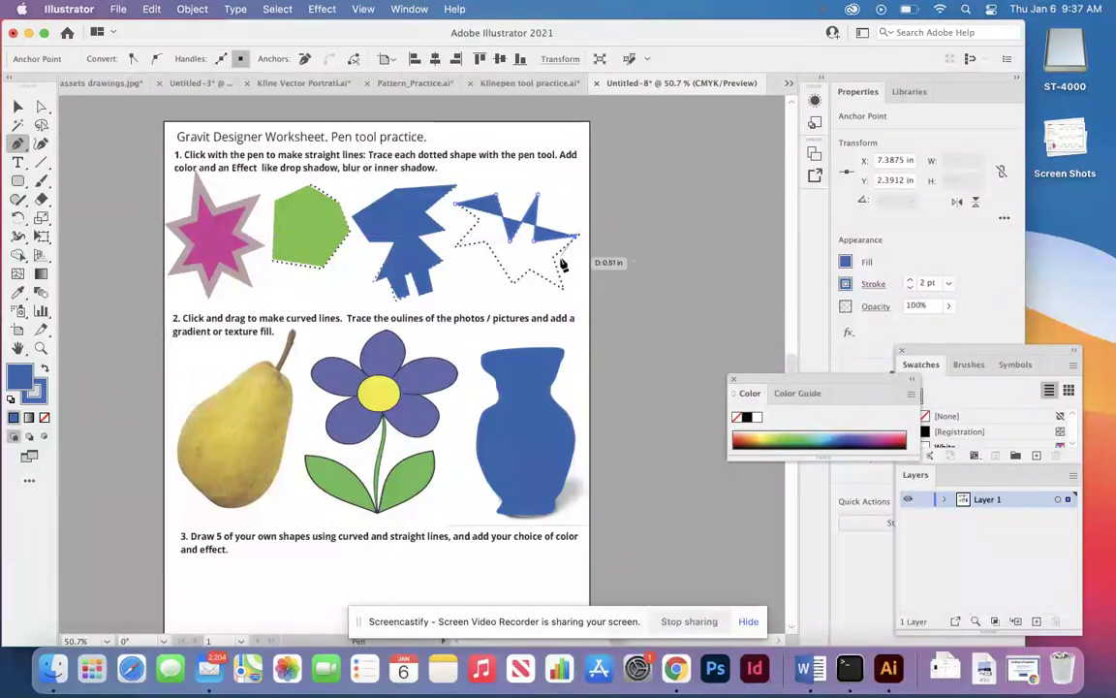
pyautogui.click(562, 289)
pyautogui.click(514, 287)
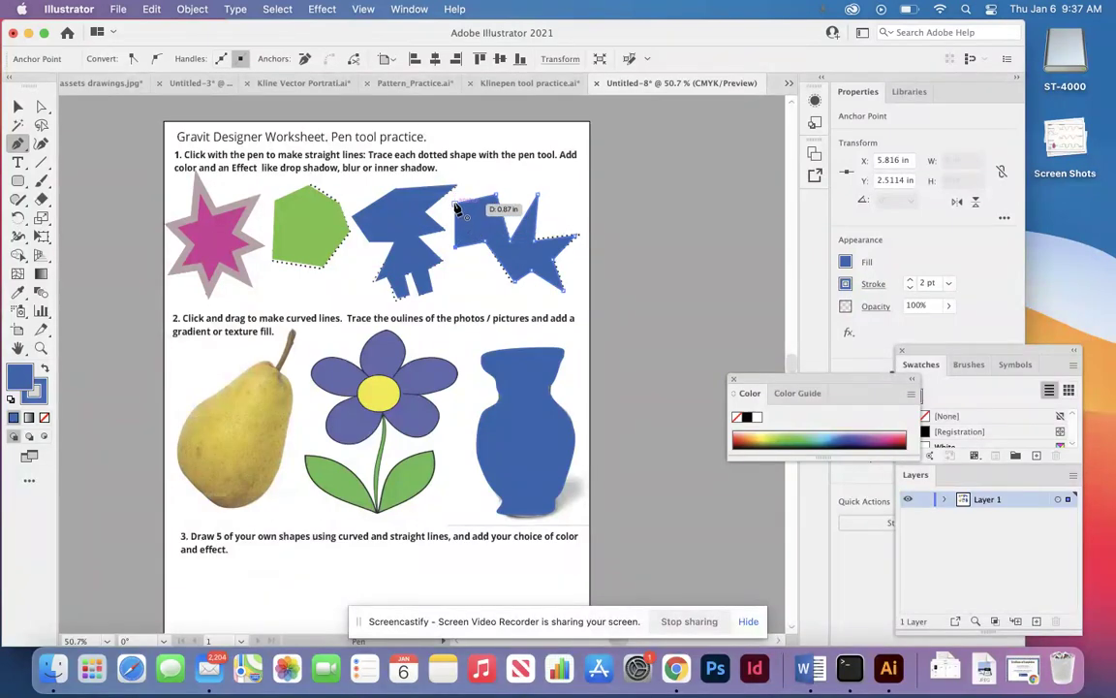
pyautogui.click(457, 207)
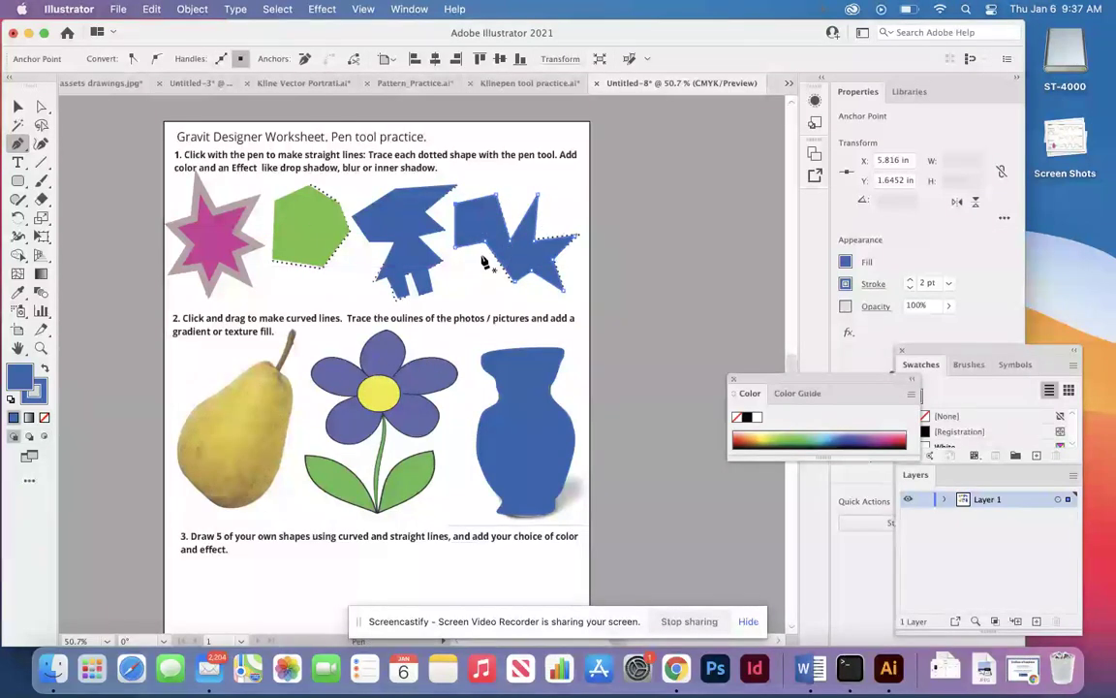
# - Set the traced star's fill to None and make Stroke the active swatch
pyautogui.doubleClick(21, 384)
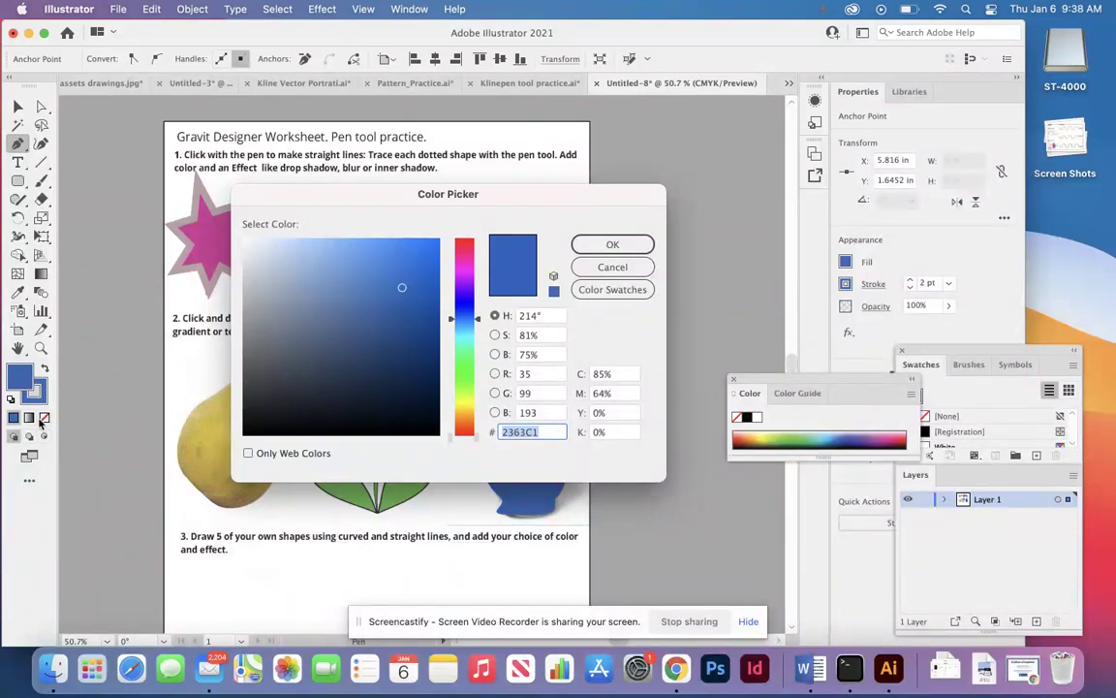
pyautogui.press('Escape')
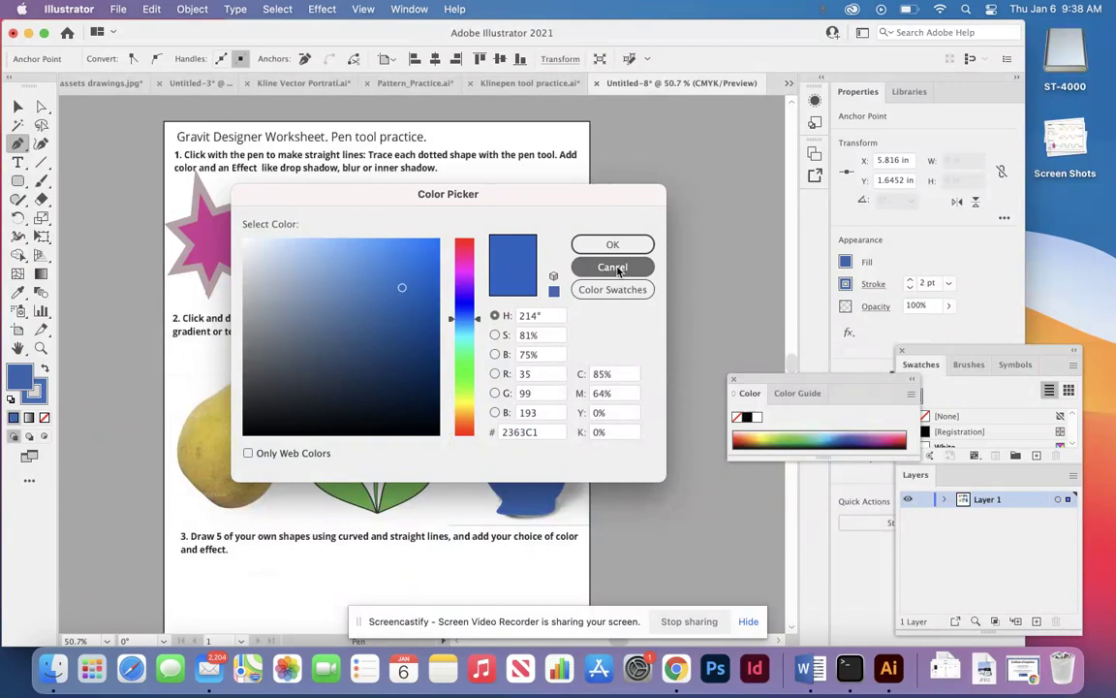
pyautogui.click(45, 418)
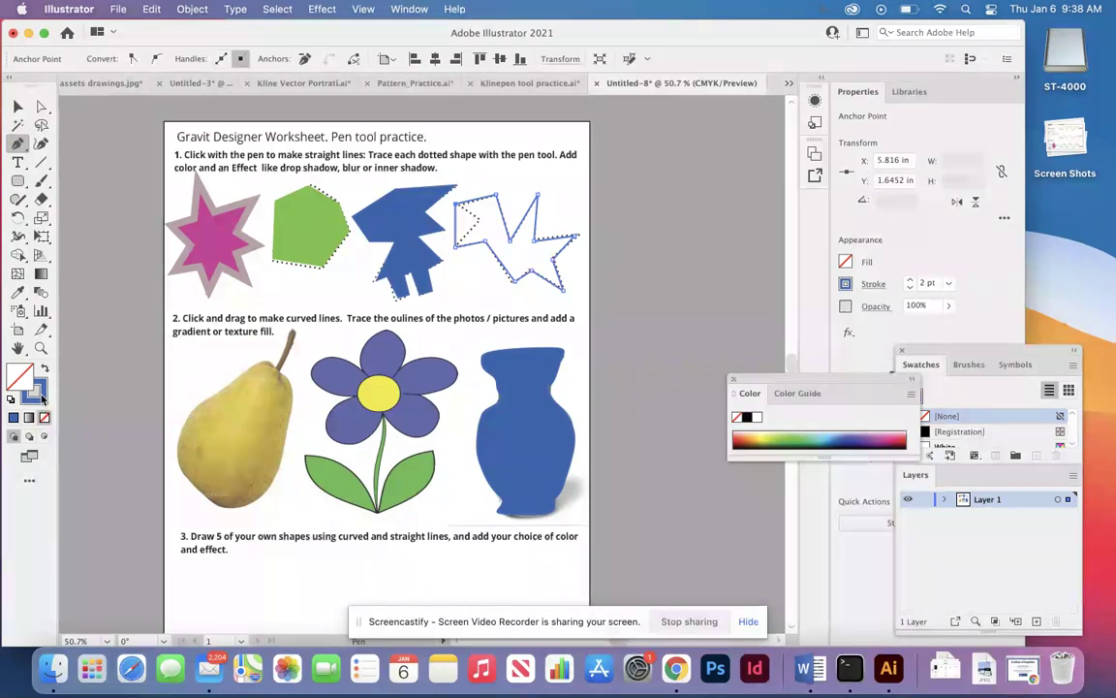
pyautogui.click(29, 392)
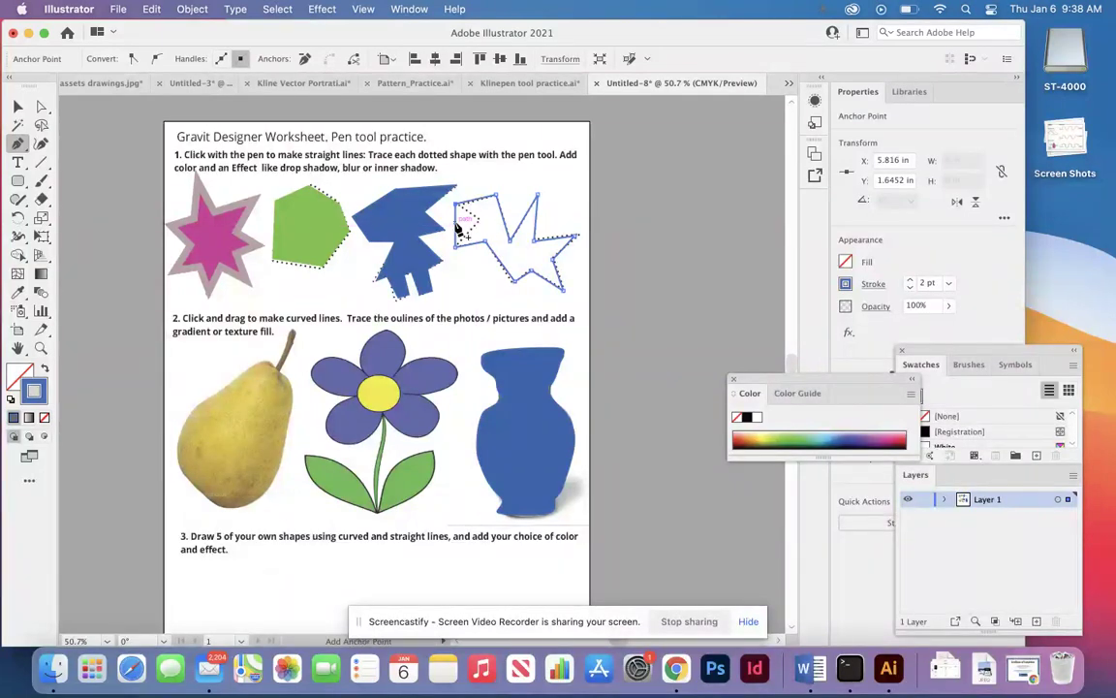
# - Undo the last star segment and redraw the upper-left corner with new anchors
pyautogui.press('super+z')
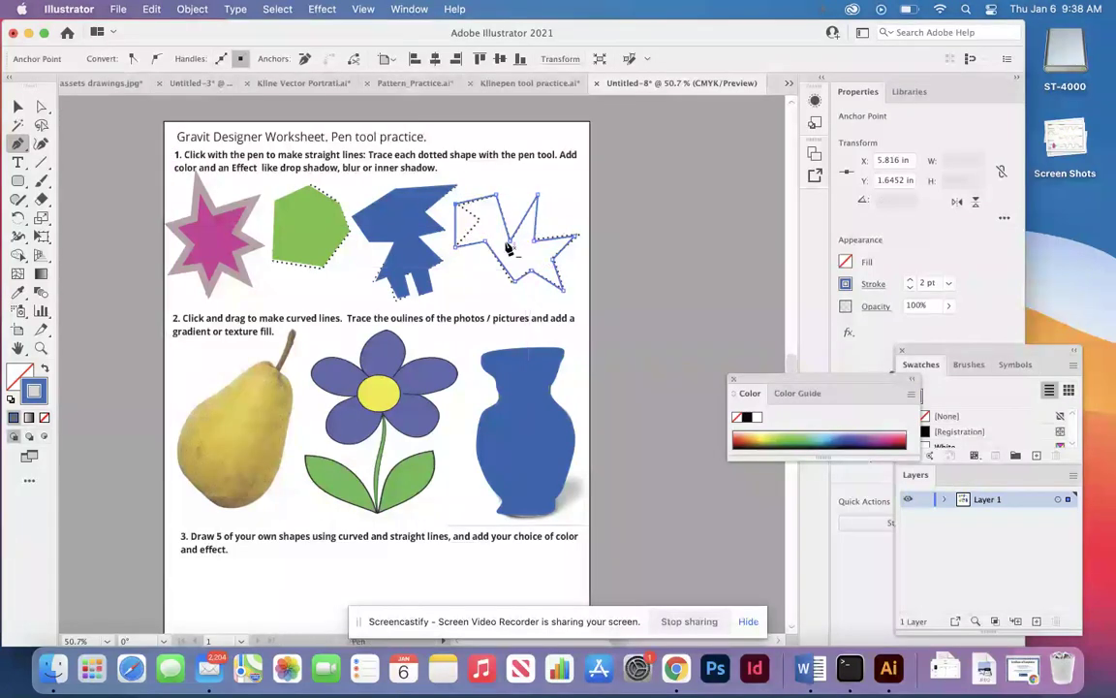
pyautogui.click(17, 108)
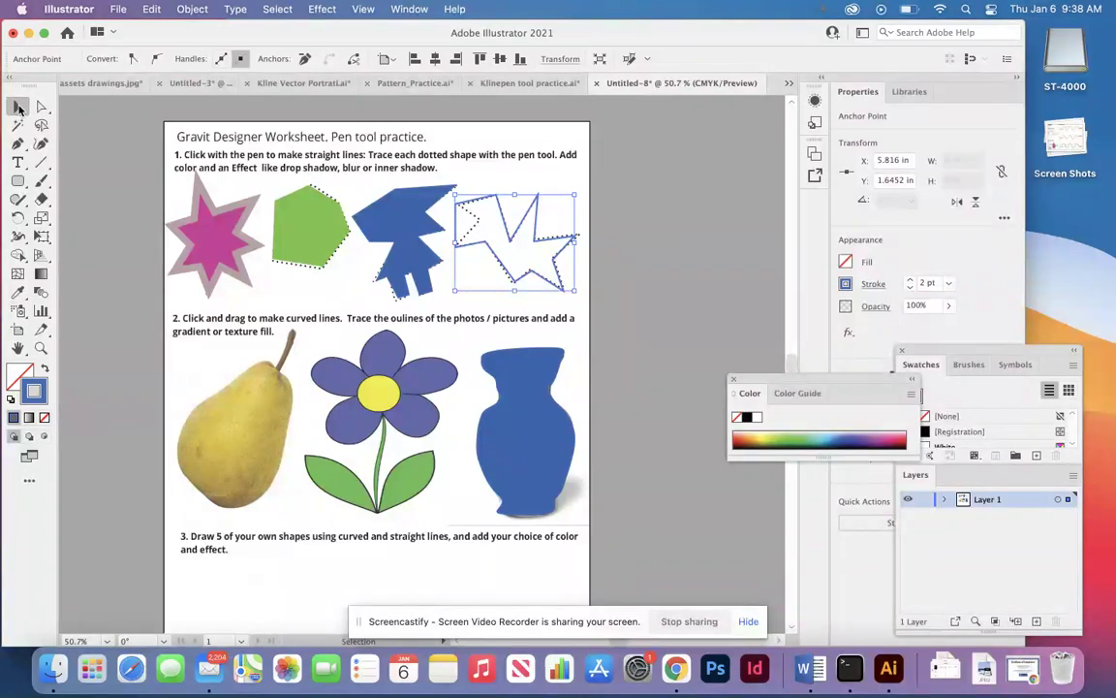
pyautogui.click(17, 142)
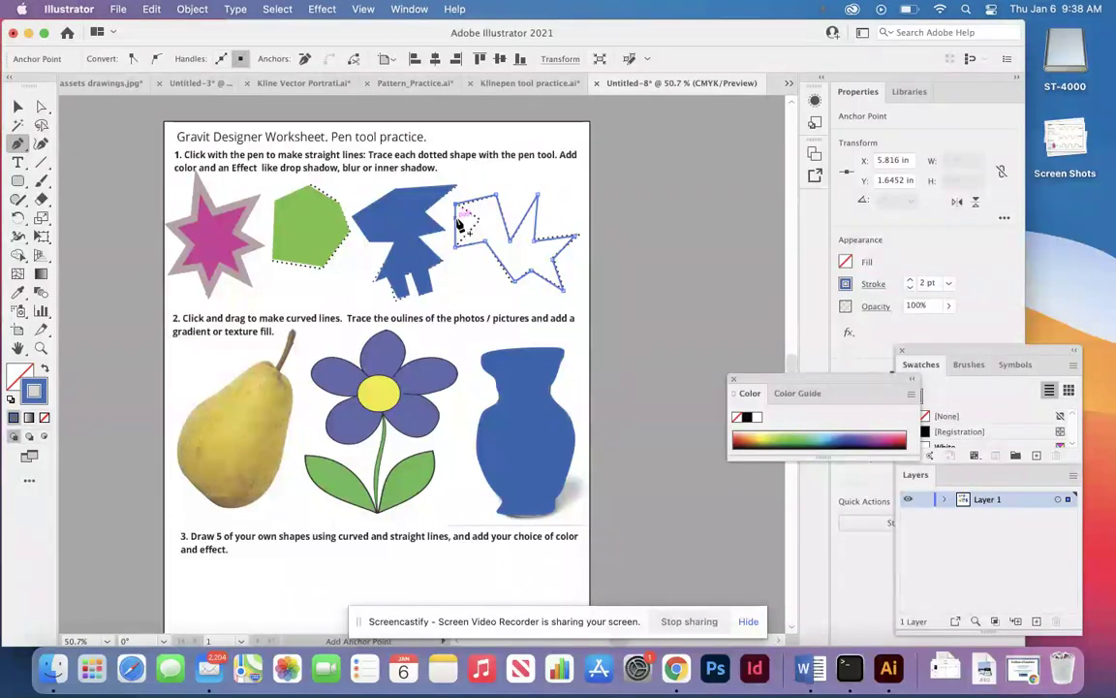
pyautogui.click(465, 222)
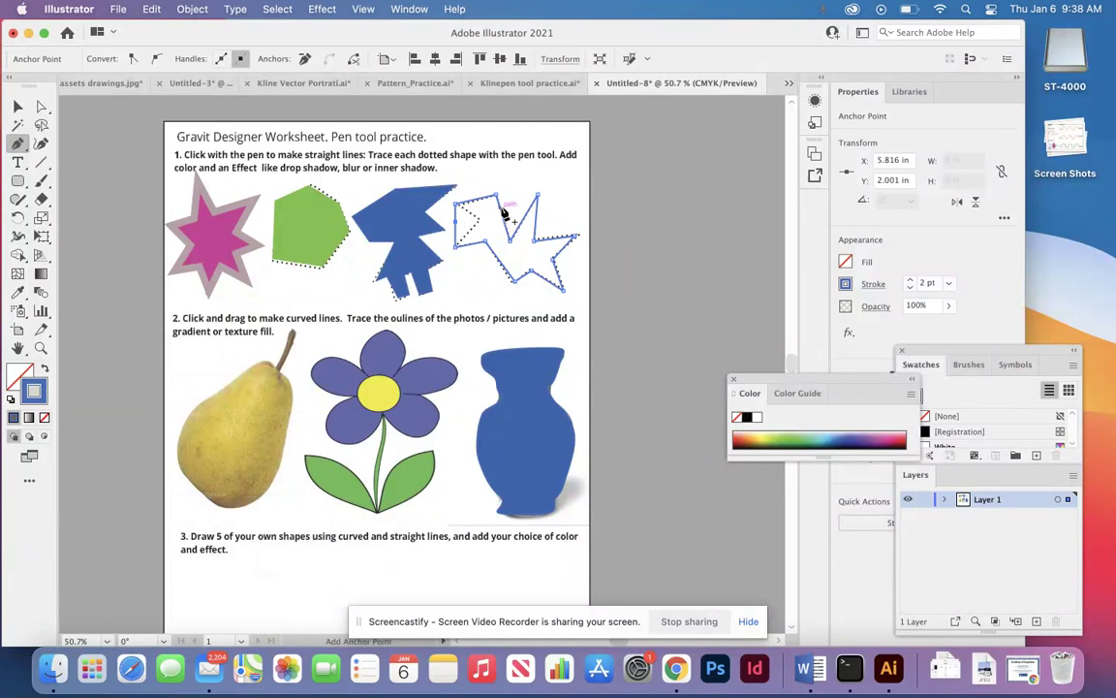
pyautogui.click(503, 219)
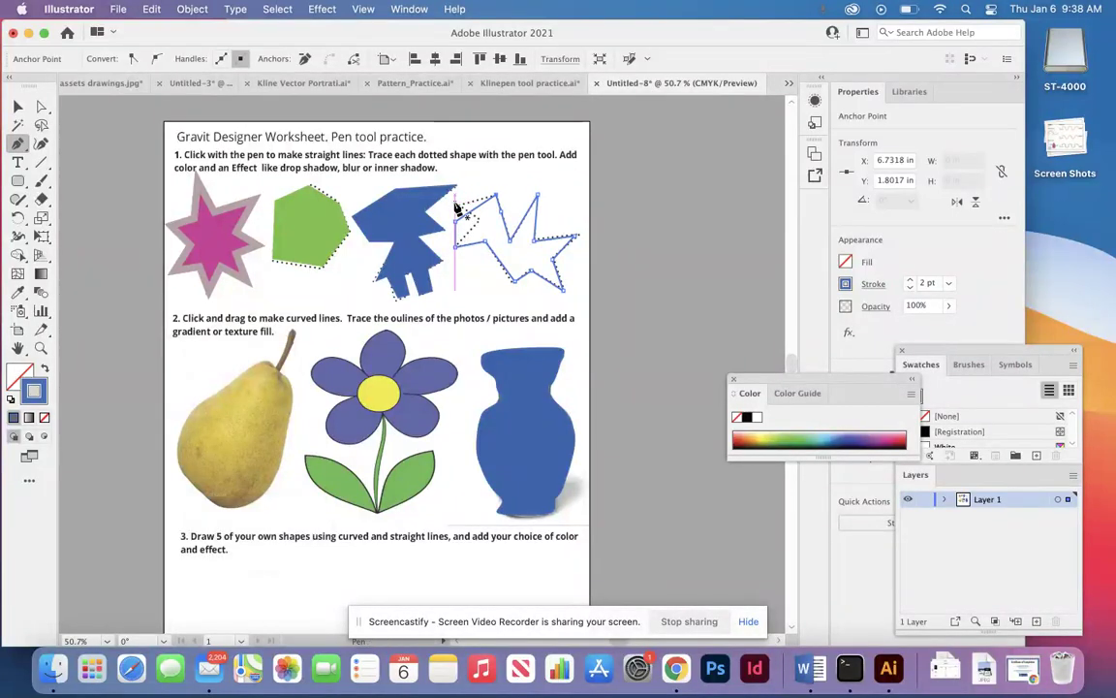
pyautogui.click(454, 219)
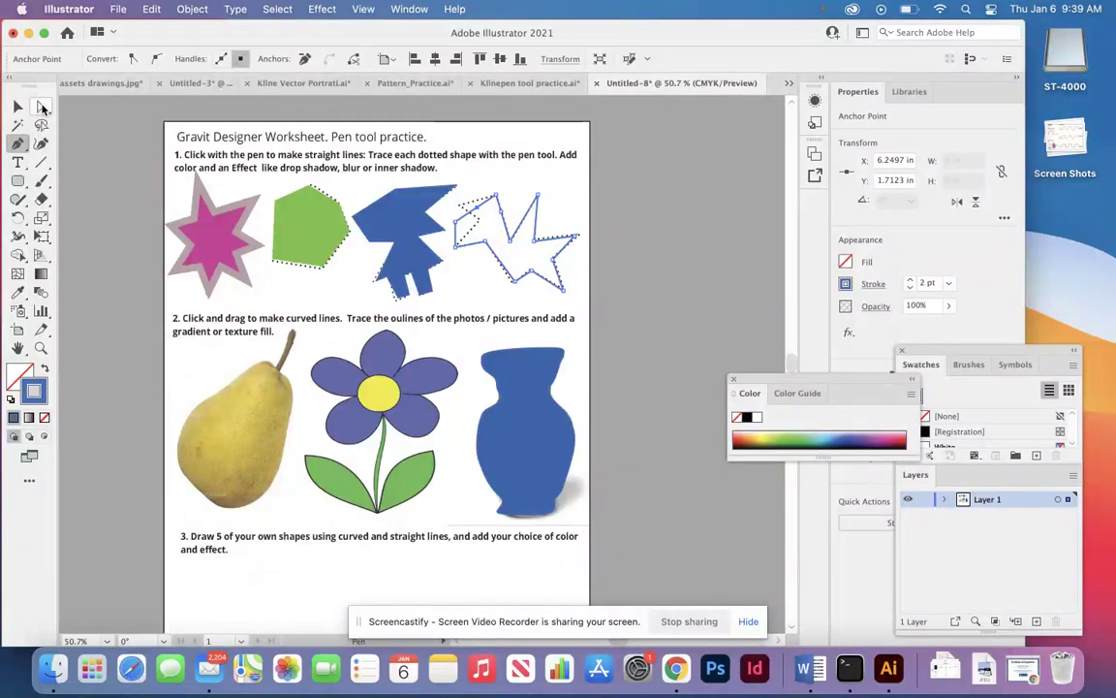
pyautogui.click(41, 108)
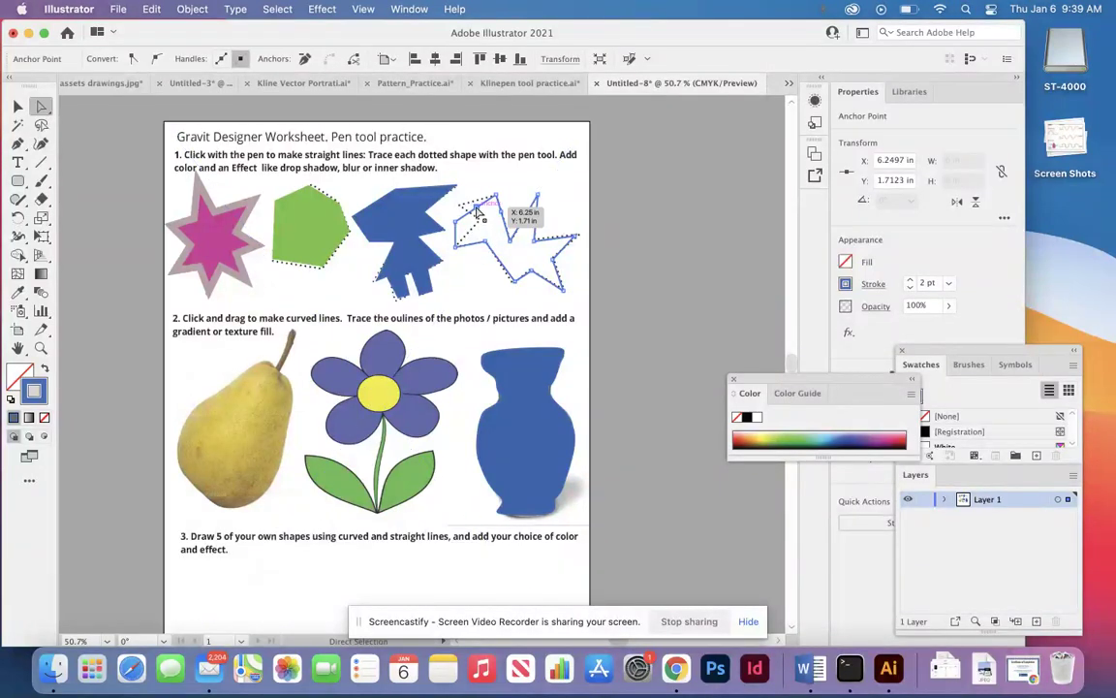
# - Drag the star trace's upper-left anchors onto the dotted outline
pyautogui.moveTo(475, 211); pyautogui.dragTo(456, 203)
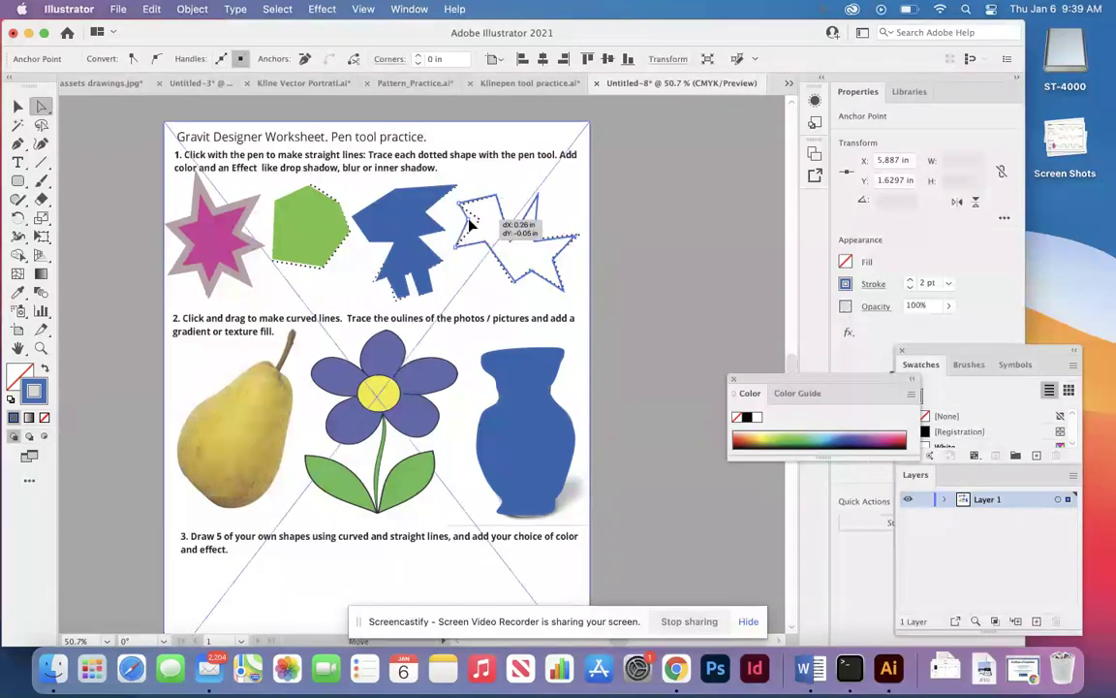
pyautogui.moveTo(458, 226); pyautogui.dragTo(471, 221)
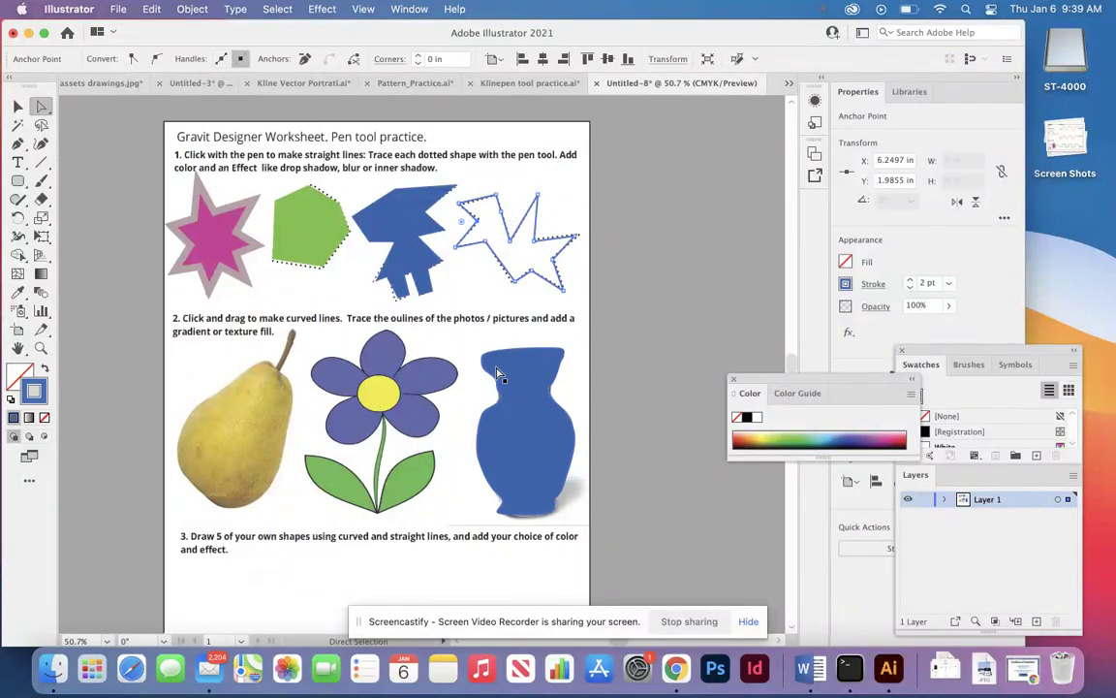
pyautogui.scroll(-5, 368, 436)
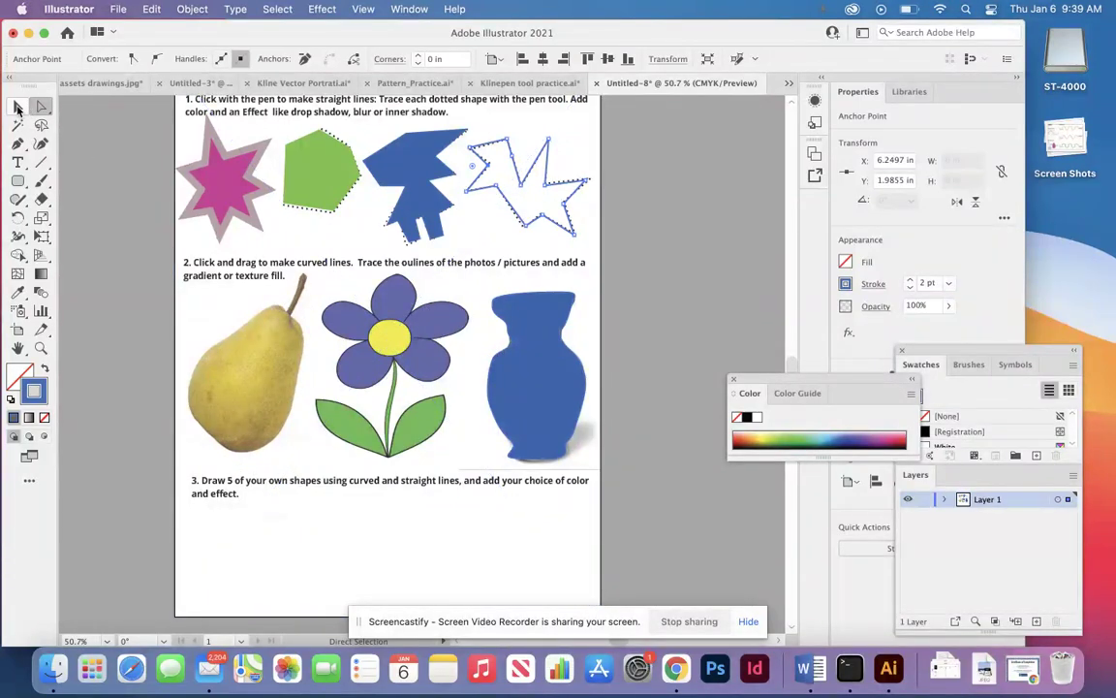
# - Select the blue vase path, set its fill to None, and zoom in on the vase
pyautogui.click(17, 108)
pyautogui.click(494, 315)
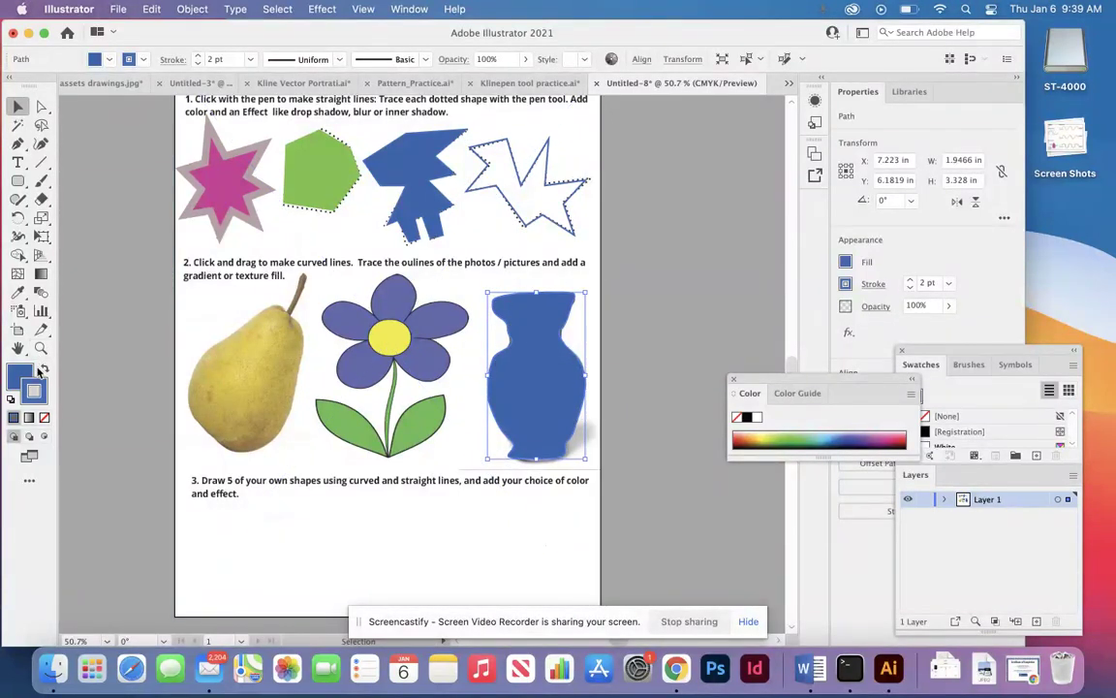
pyautogui.click(44, 419)
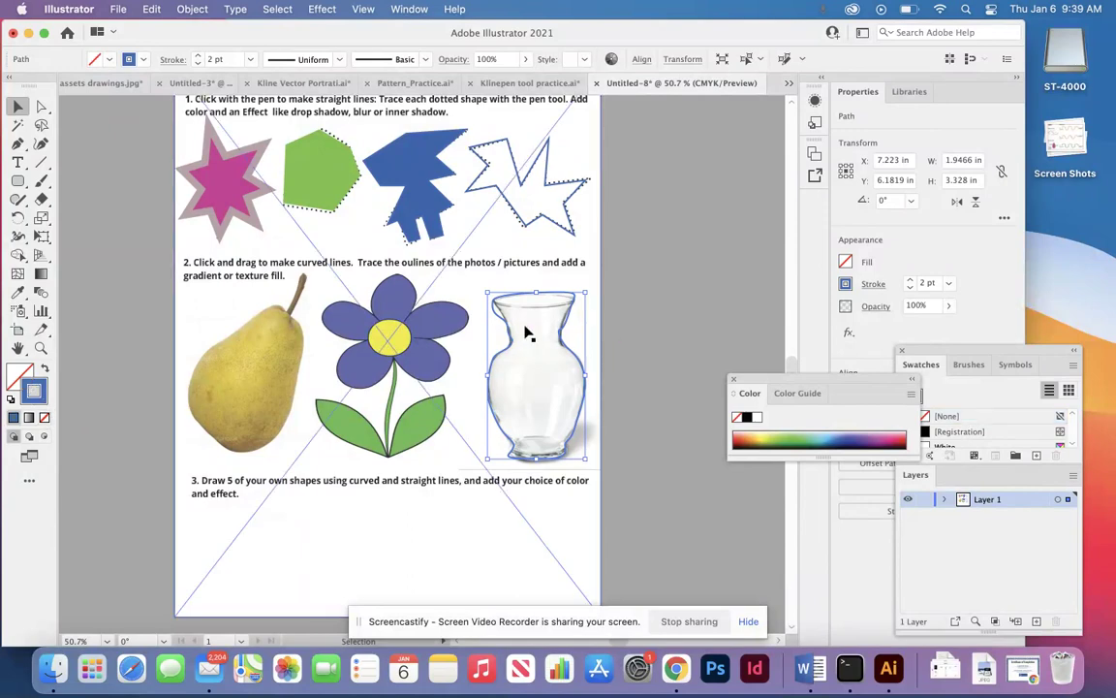
pyautogui.scroll(3, 510, 331)
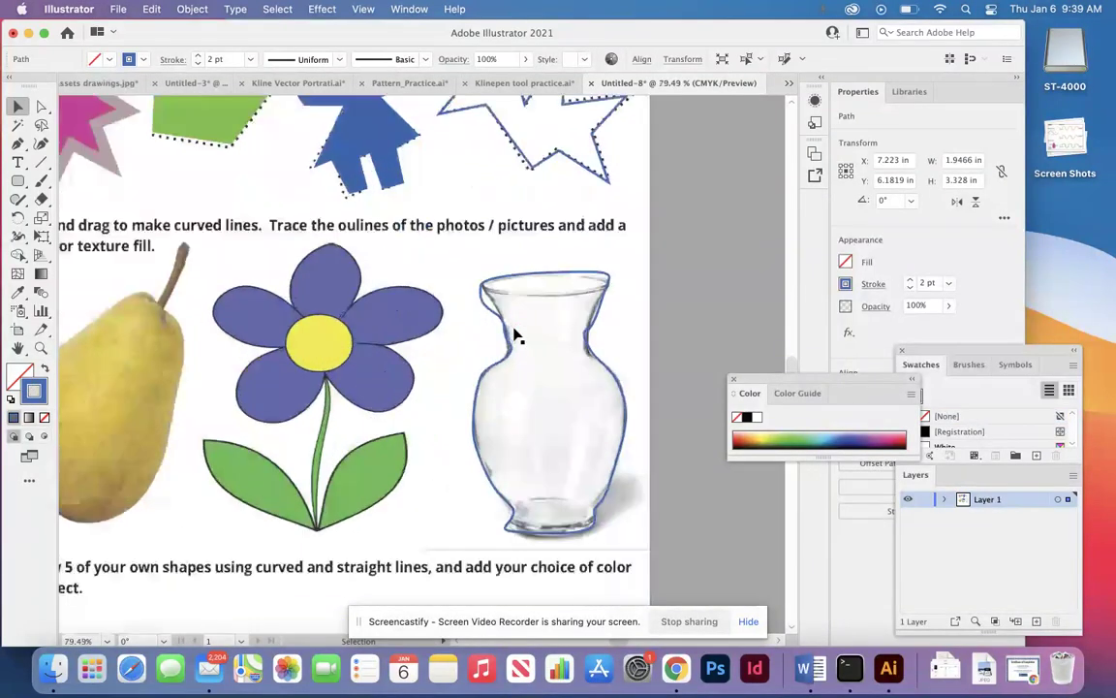
pyautogui.scroll(3, 515, 332)
pyautogui.scroll(2, 516, 335)
pyautogui.scroll(-2, 515, 336)
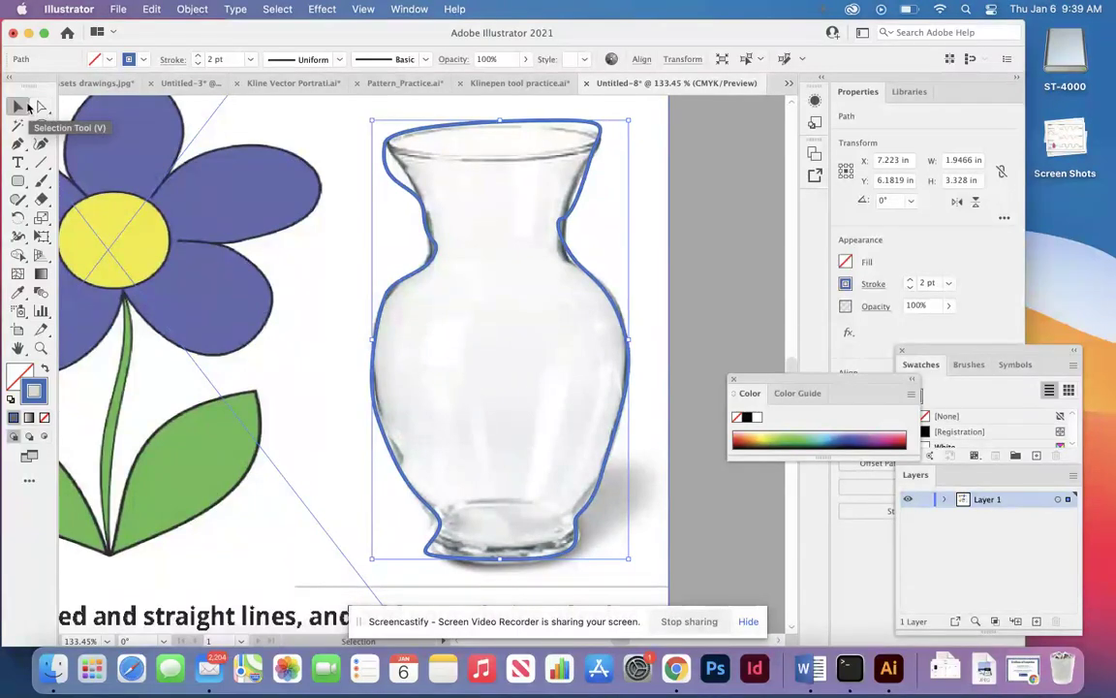
pyautogui.click(41, 106)
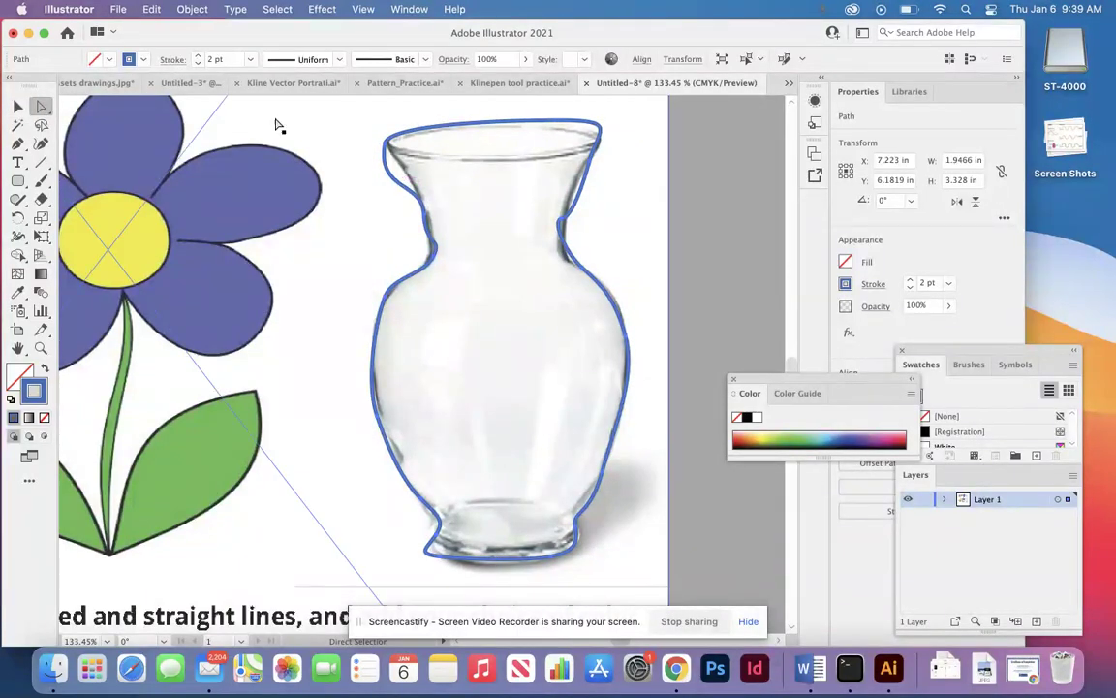
pyautogui.click(17, 106)
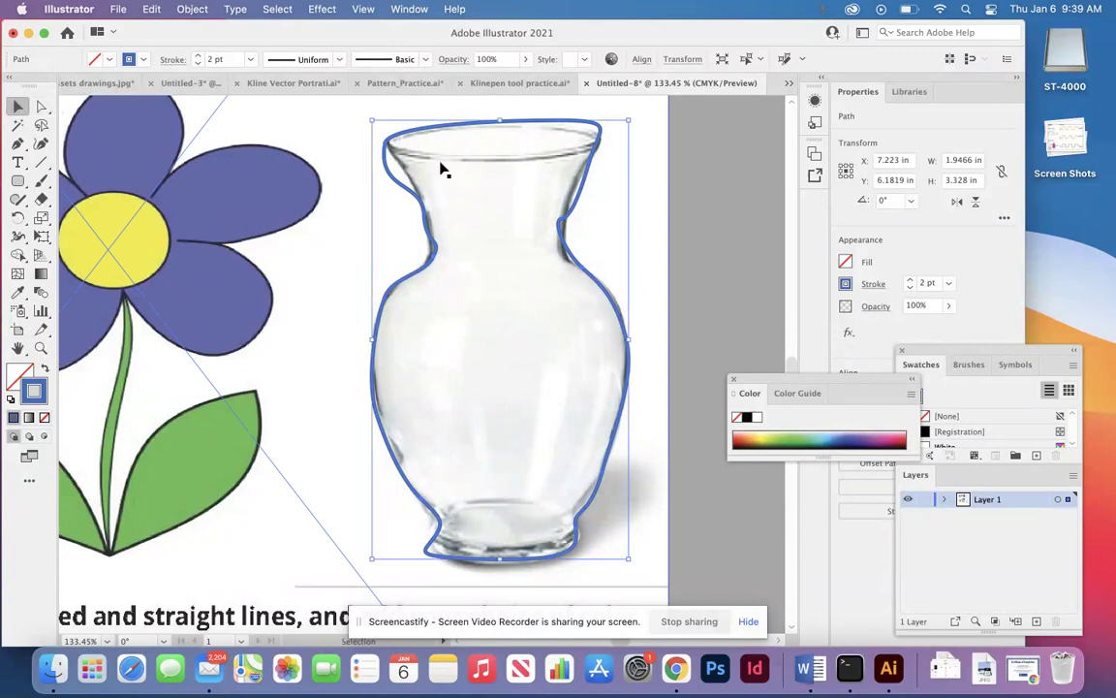
# - Zoom in on the vase and nudge an upper-left neck anchor slightly upward
pyautogui.click(43, 106)
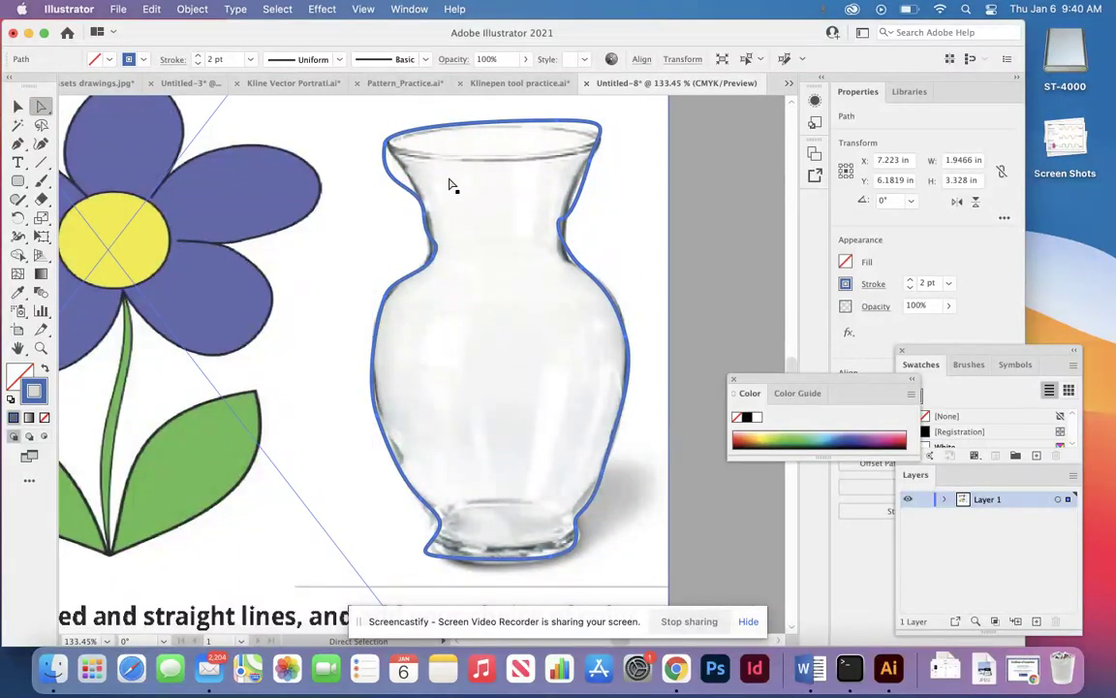
pyautogui.scroll(-3, 421, 200)
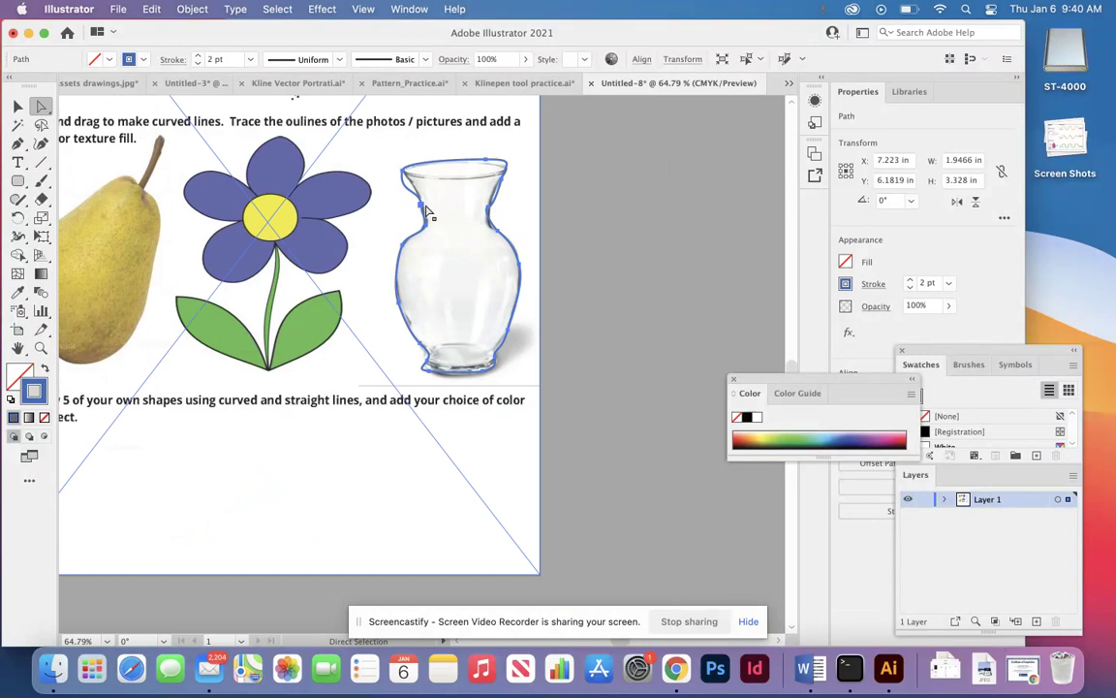
pyautogui.scroll(2, 431, 215)
pyautogui.scroll(1, 431, 215)
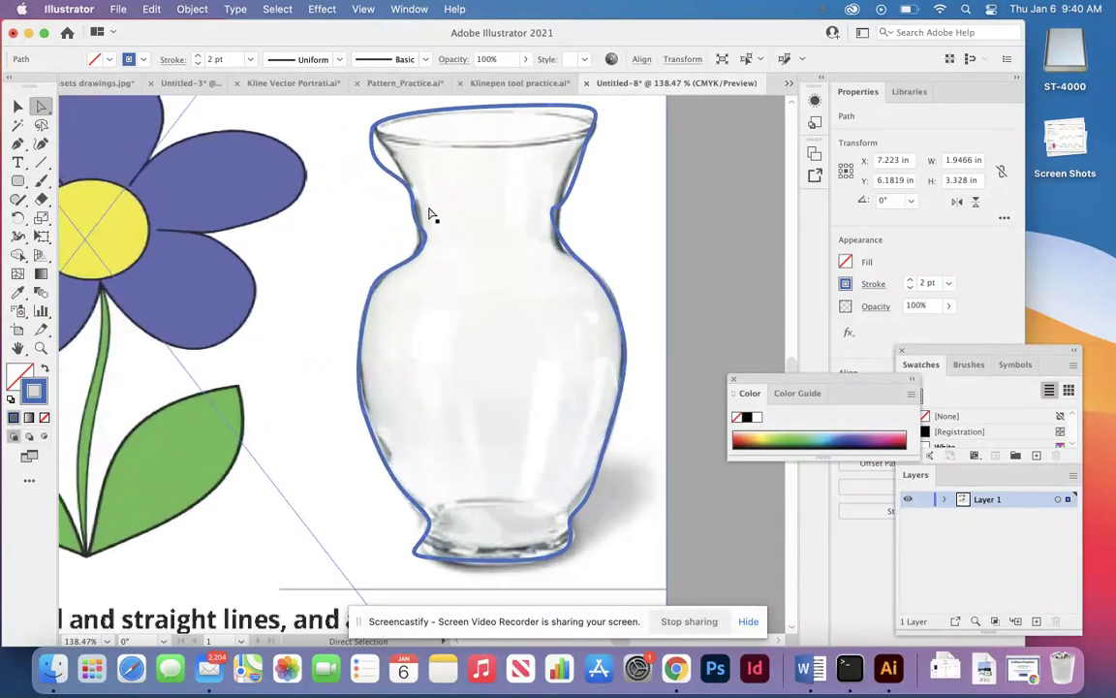
pyautogui.scroll(2, 432, 215)
pyautogui.scroll(1, 429, 223)
pyautogui.scroll(-1, 431, 224)
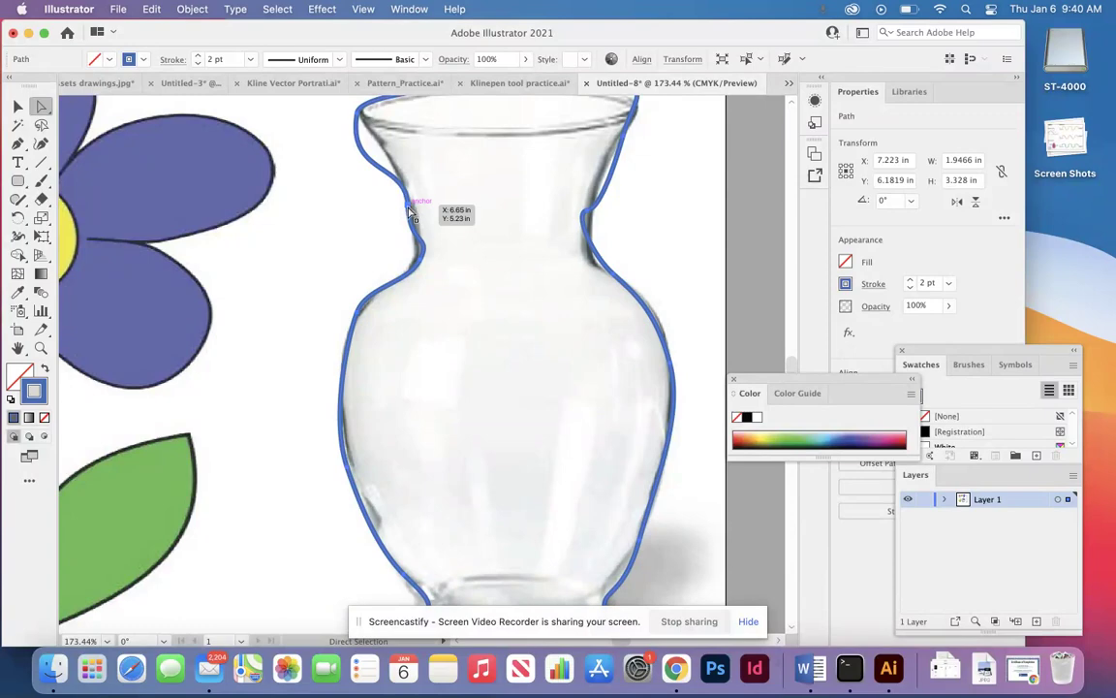
pyautogui.moveTo(412, 211); pyautogui.dragTo(409, 203)
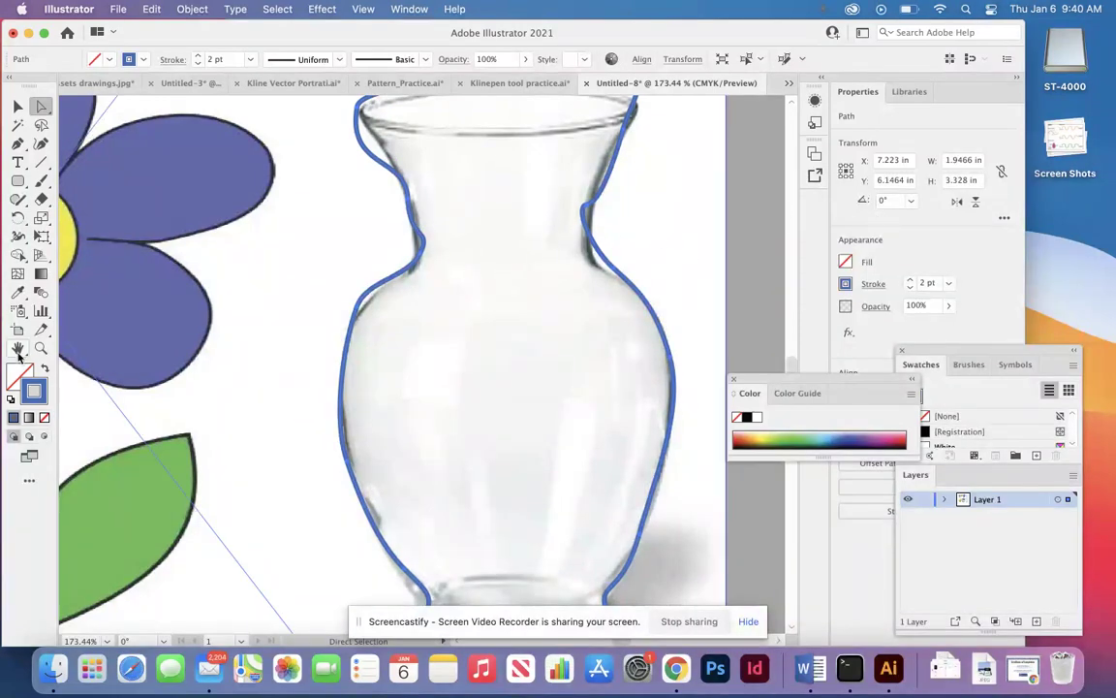
pyautogui.doubleClick(34, 388)
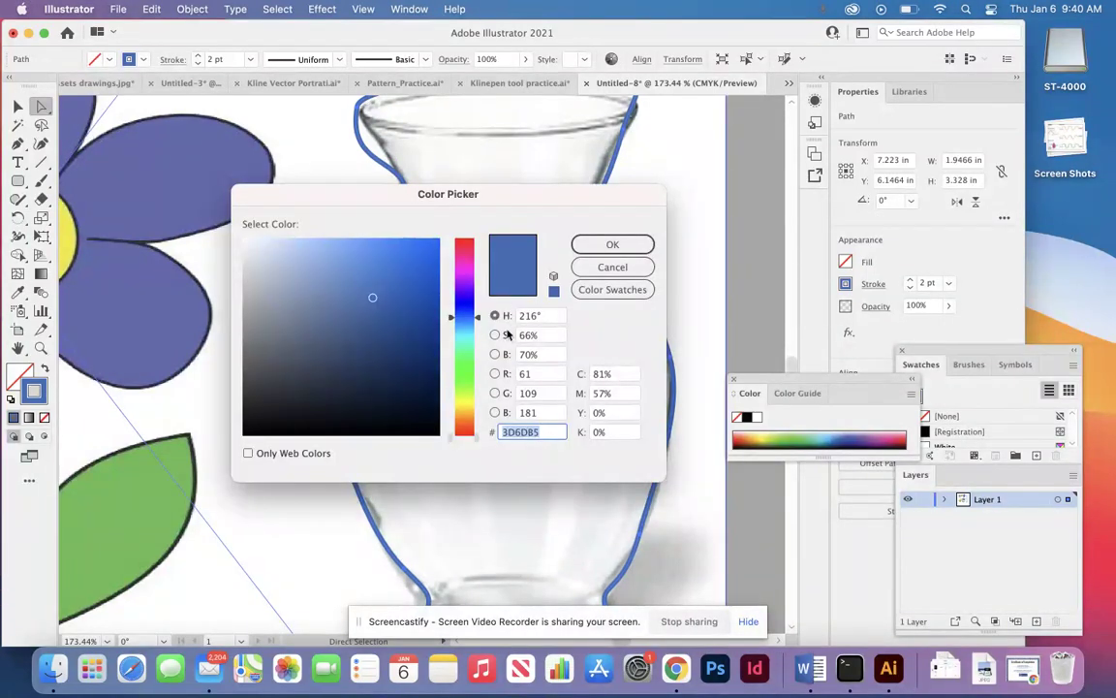
# - Make the vase outline's stroke purple 9B3DB2 and shift the outline to align with the photo
pyautogui.click(463, 282)
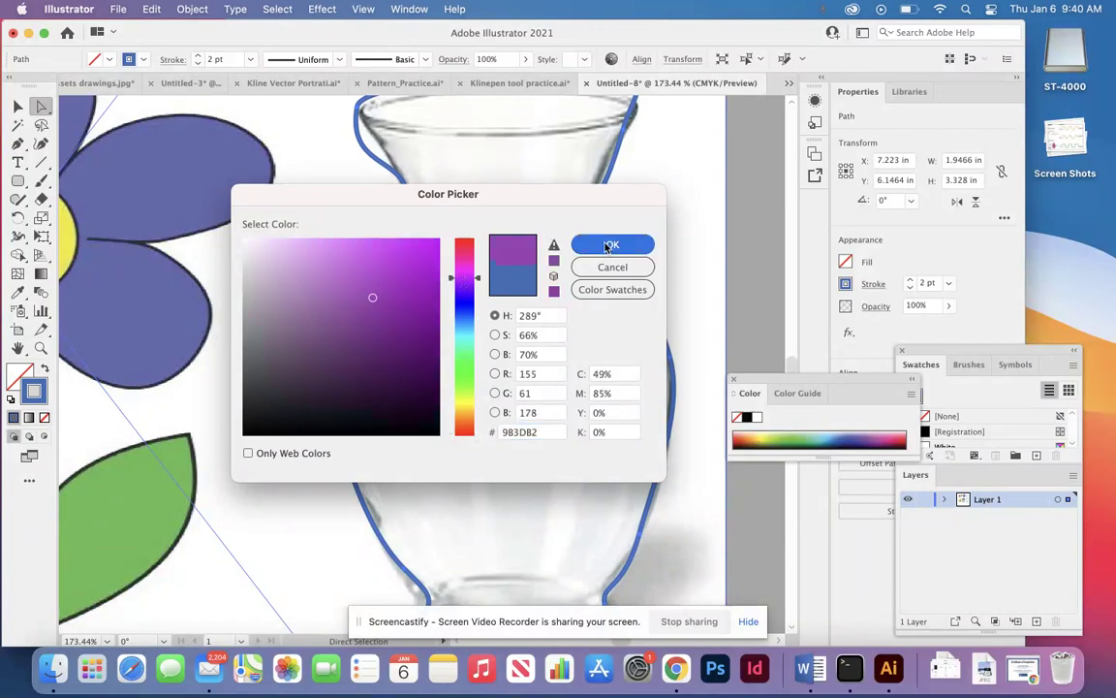
pyautogui.press('Return')
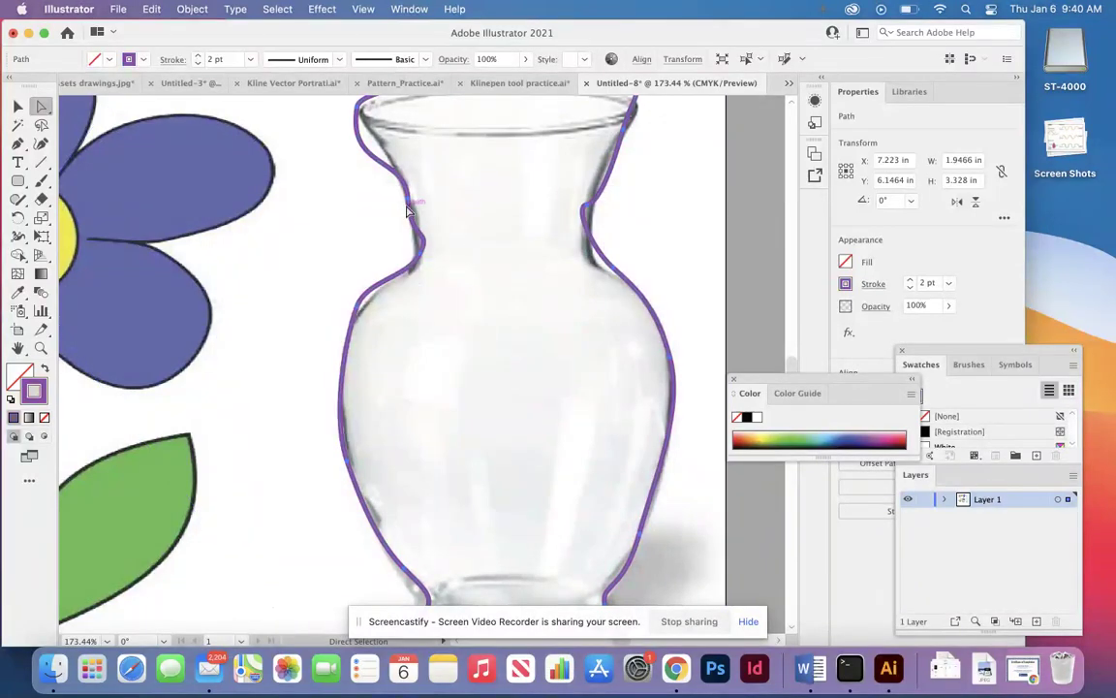
pyautogui.moveTo(407, 199); pyautogui.dragTo(410, 205)
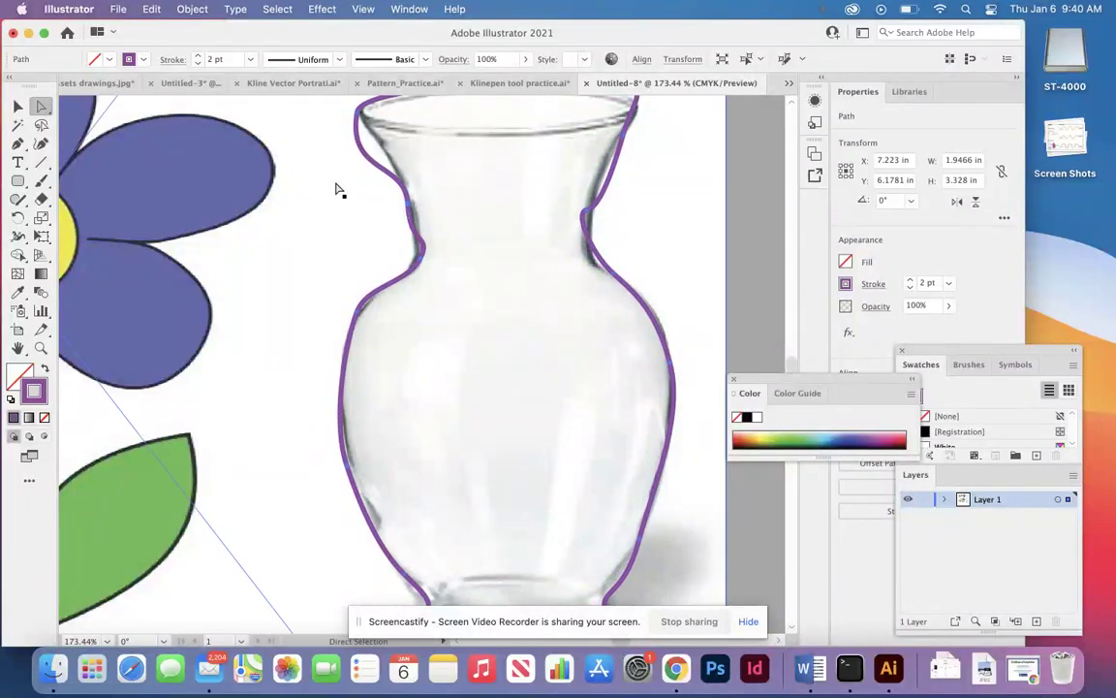
pyautogui.scroll(3, 336, 190)
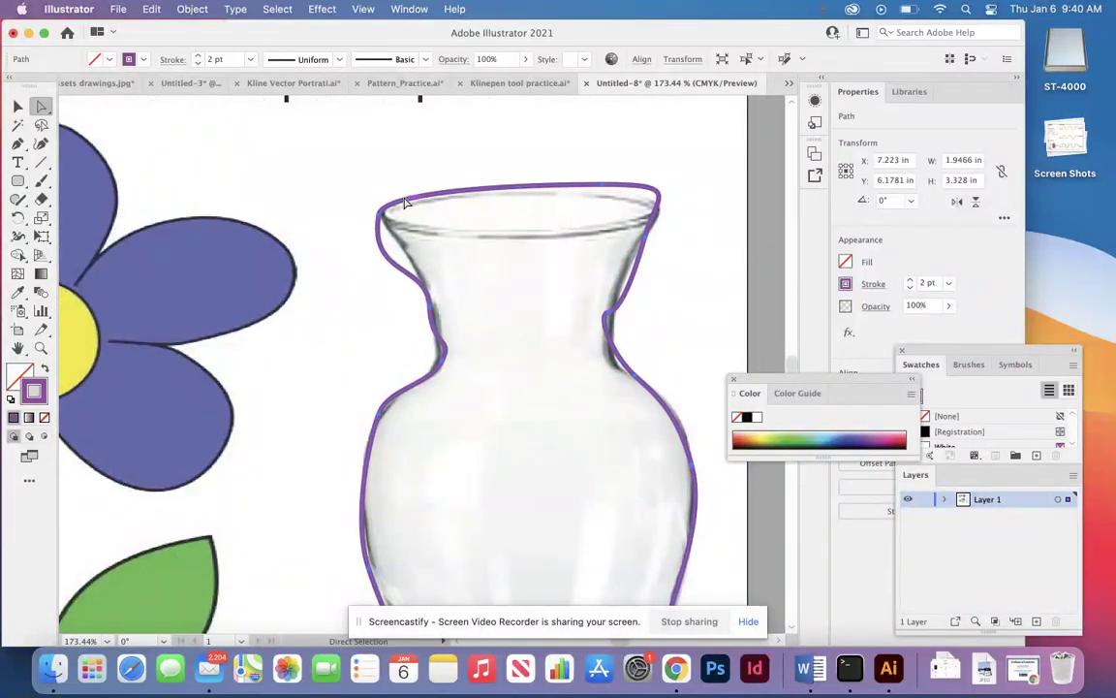
pyautogui.moveTo(381, 221); pyautogui.dragTo(385, 221)
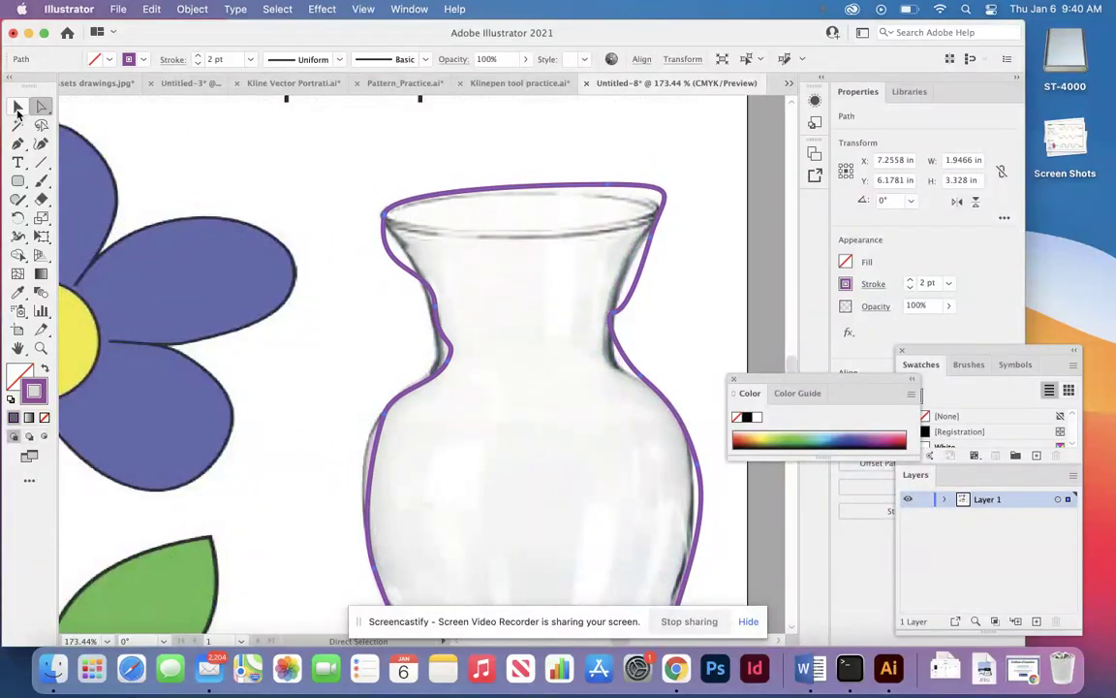
# - Add a new anchor point on the purple vase outline's upper-left neck
pyautogui.click(17, 108)
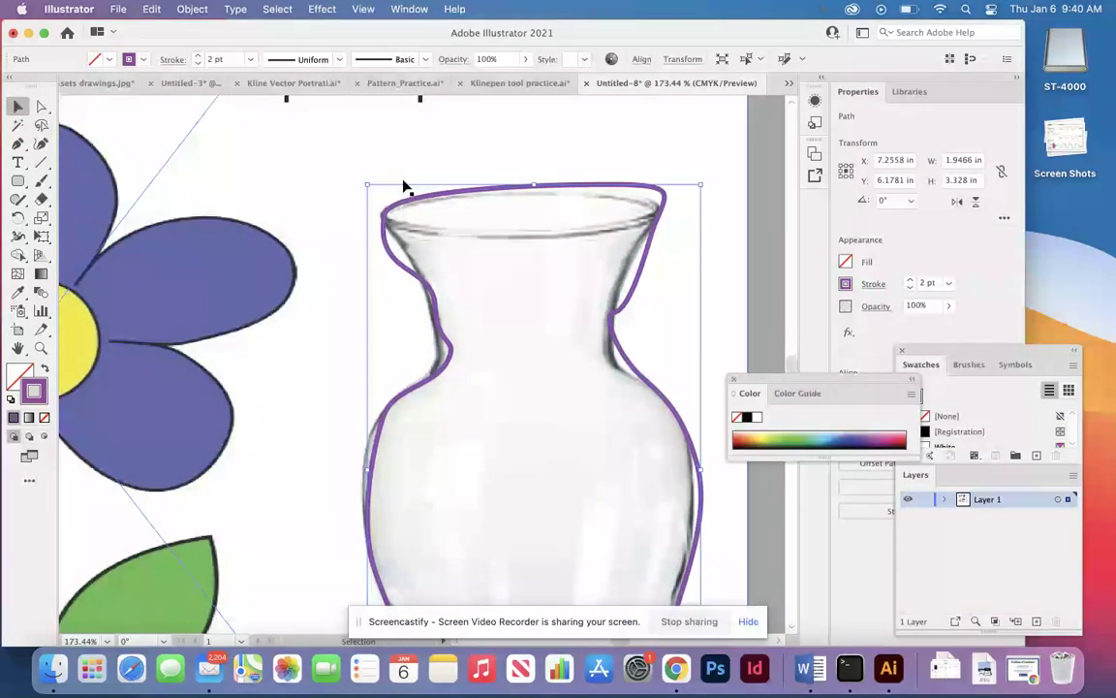
pyautogui.click(45, 108)
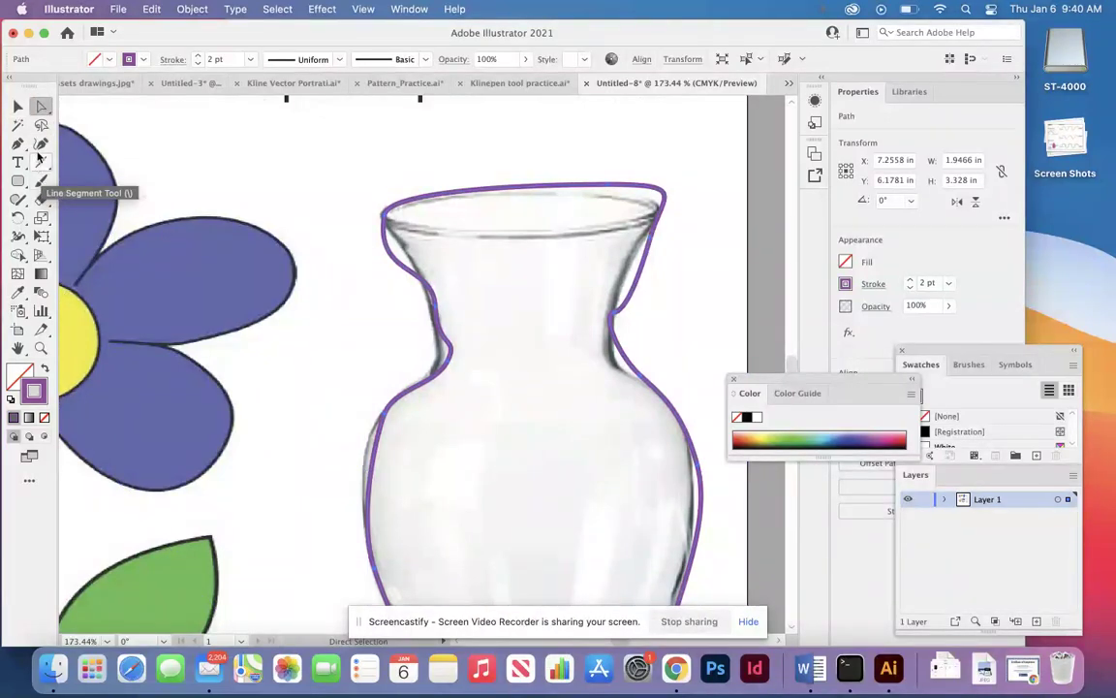
pyautogui.click(18, 145)
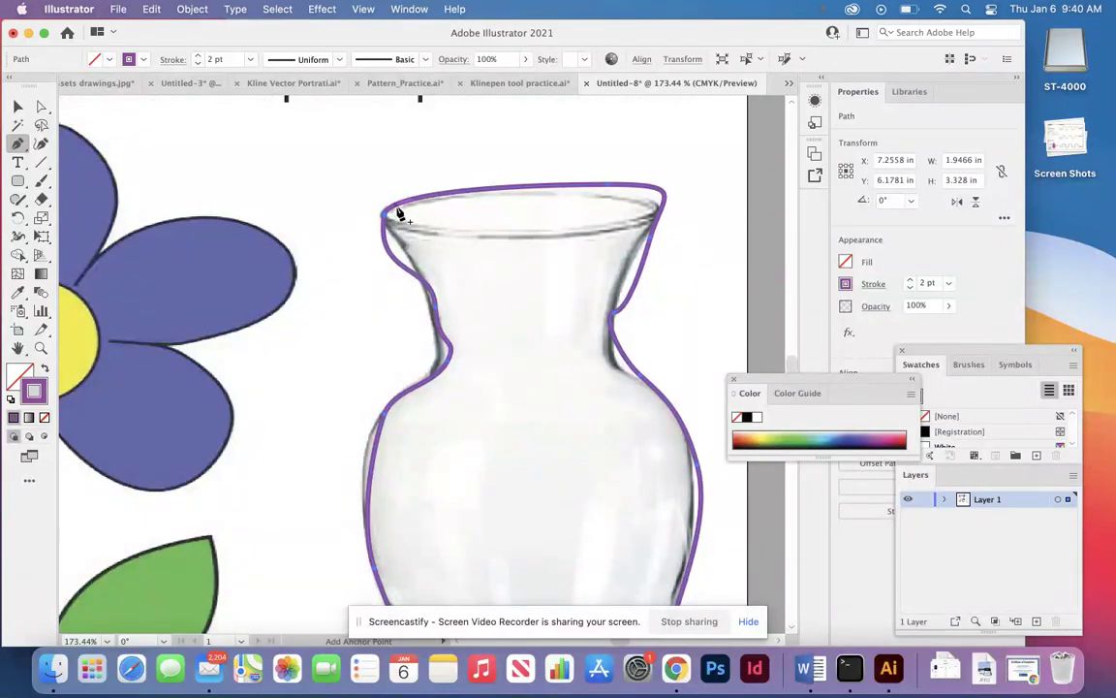
pyautogui.click(396, 263)
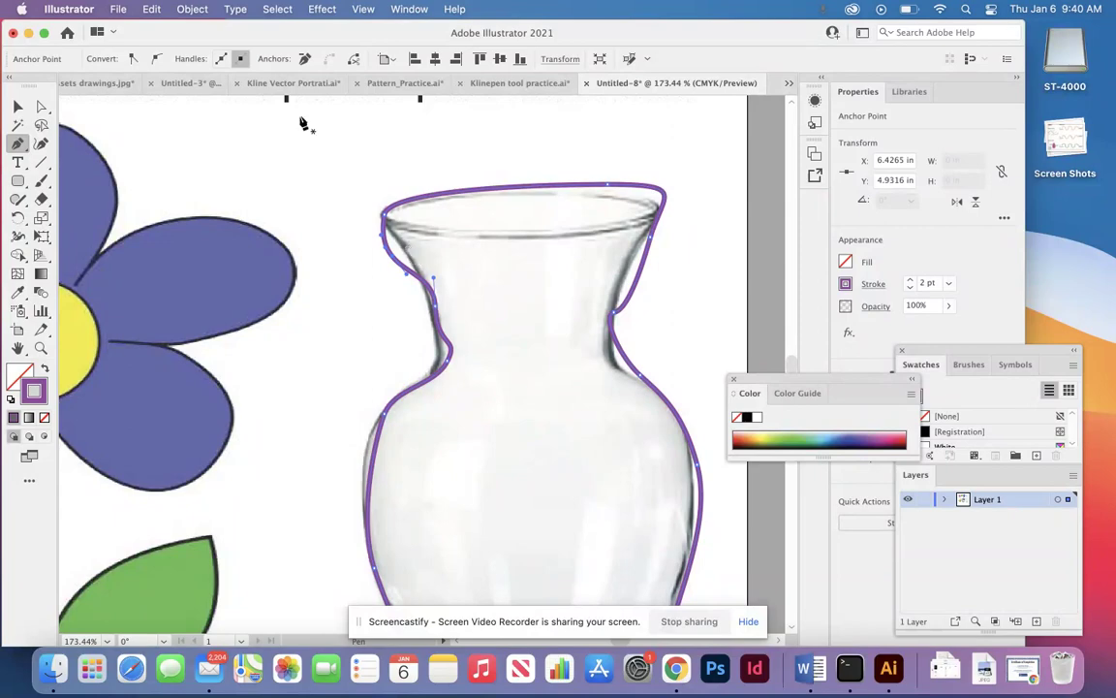
# - Reposition the anchors along the vase outline's left rim and neck to match the photo
pyautogui.click(41, 106)
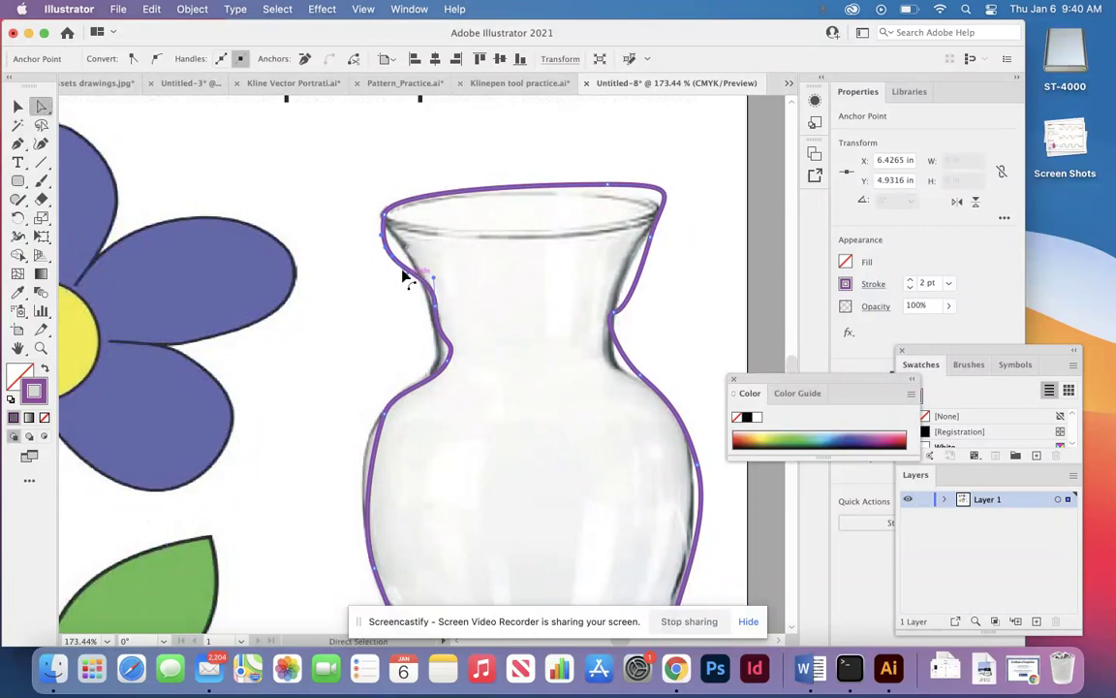
pyautogui.moveTo(390, 258); pyautogui.dragTo(385, 232)
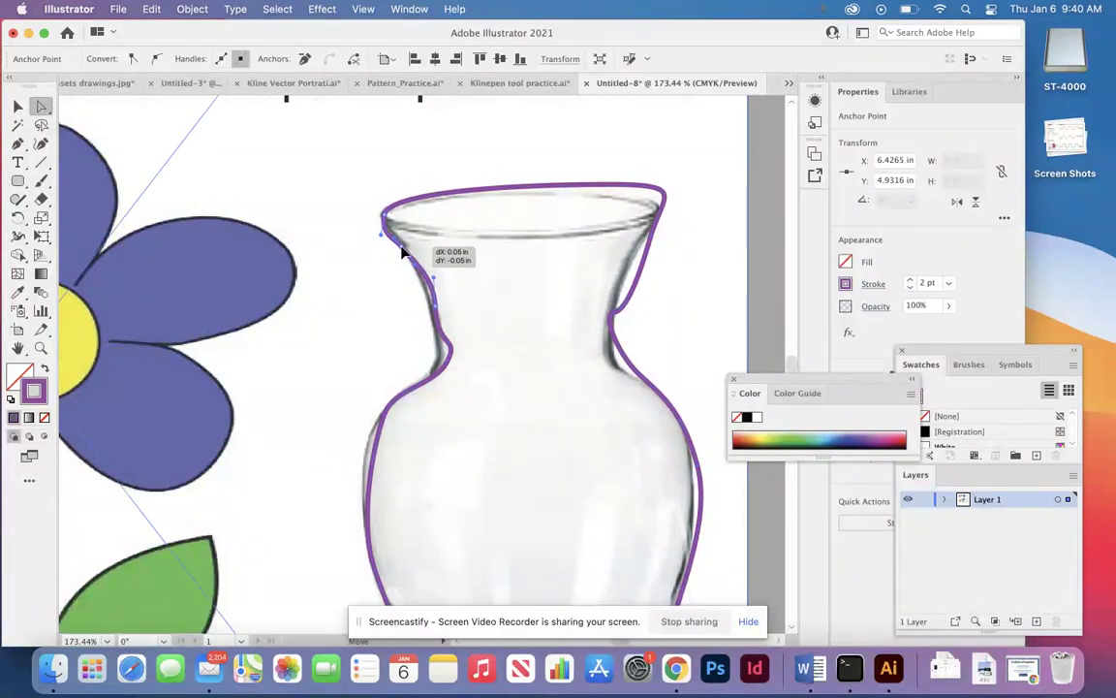
pyautogui.moveTo(439, 307)
pyautogui.mouseDown()
pyautogui.moveTo(450, 368)
pyautogui.moveTo(433, 368)
pyautogui.mouseUp()
pyautogui.moveTo(383, 421); pyautogui.dragTo(375, 426)
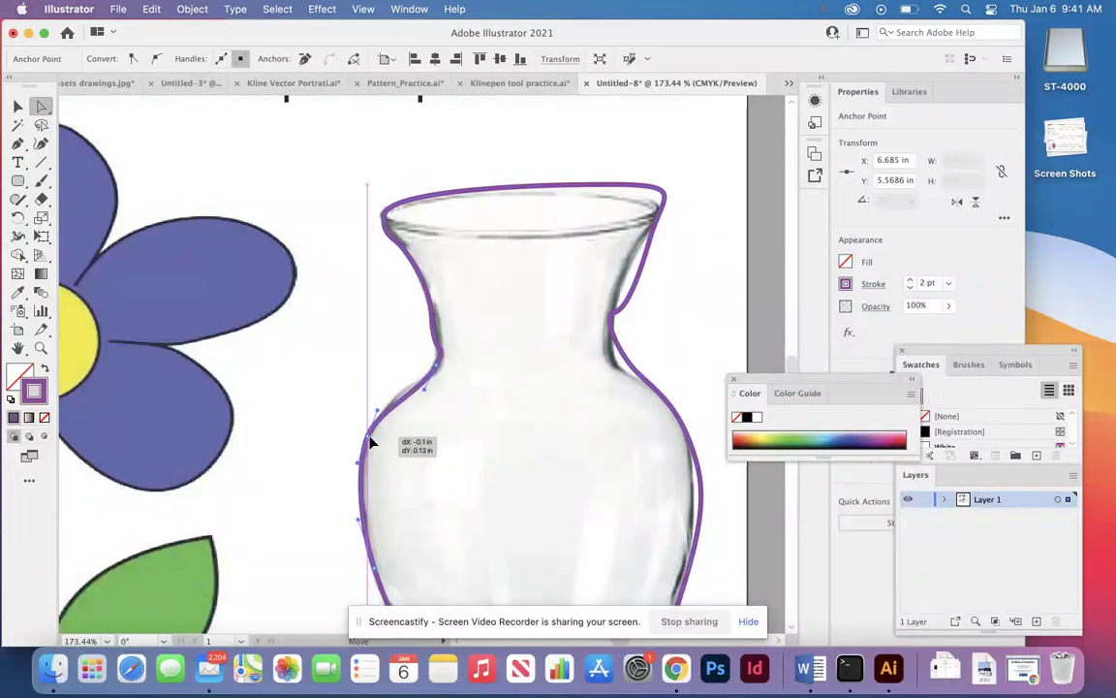
pyautogui.moveTo(376, 433); pyautogui.dragTo(374, 436)
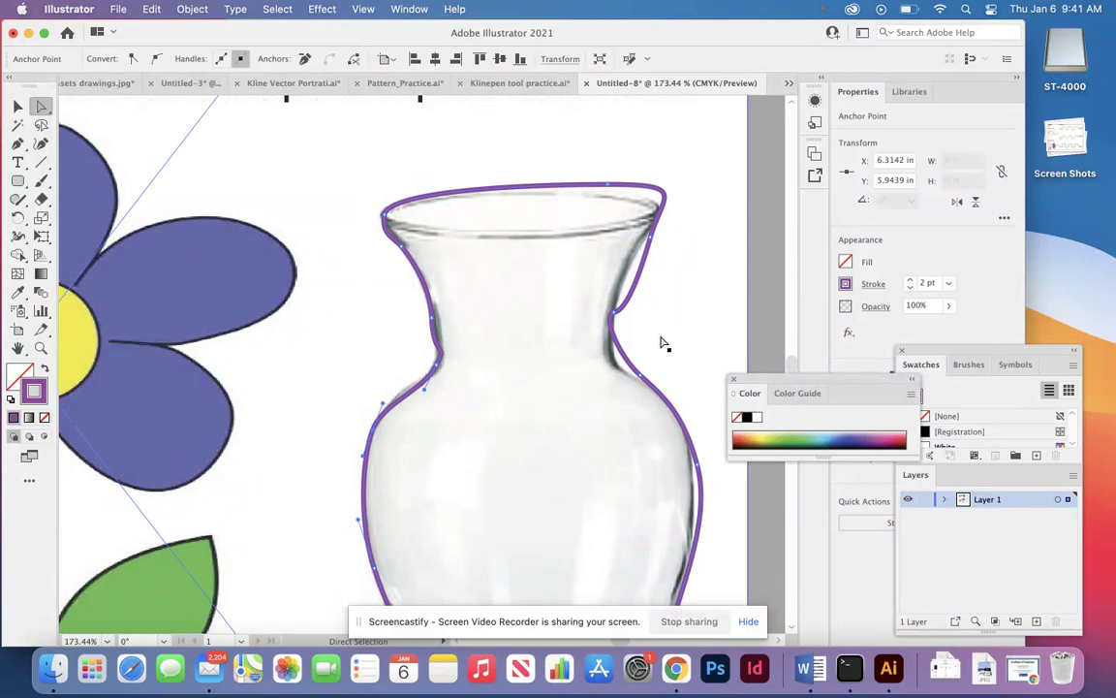
# - Reshape the right neck and top-right rim curves by dragging anchors and direction handles
pyautogui.moveTo(647, 378); pyautogui.dragTo(625, 344)
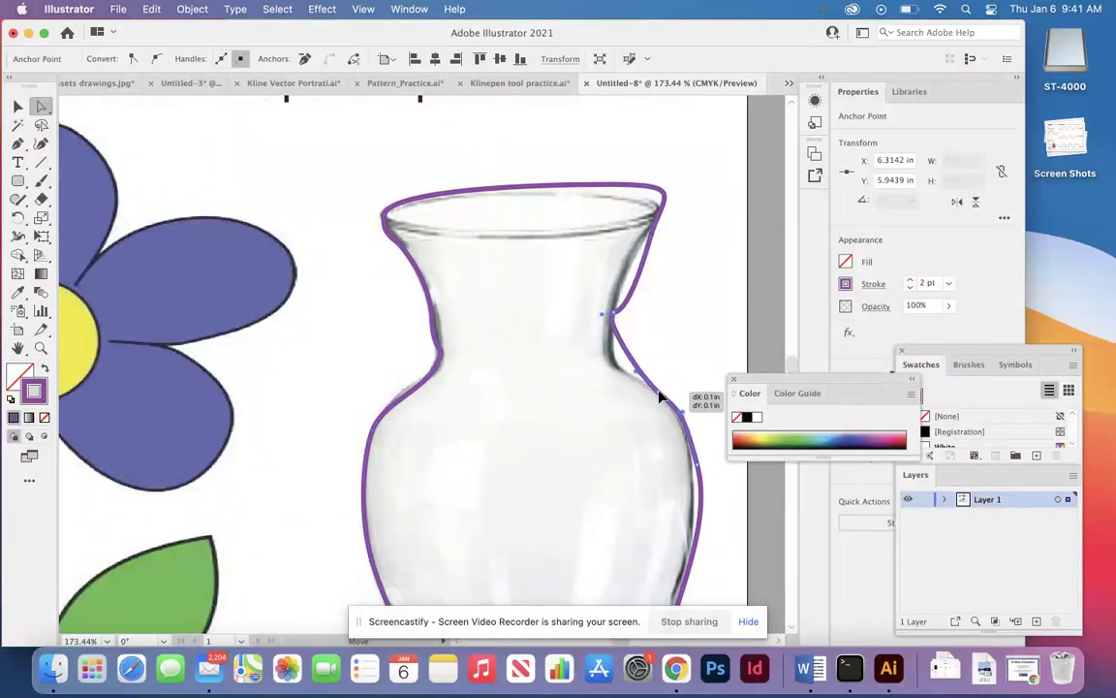
pyautogui.moveTo(607, 317); pyautogui.dragTo(607, 328)
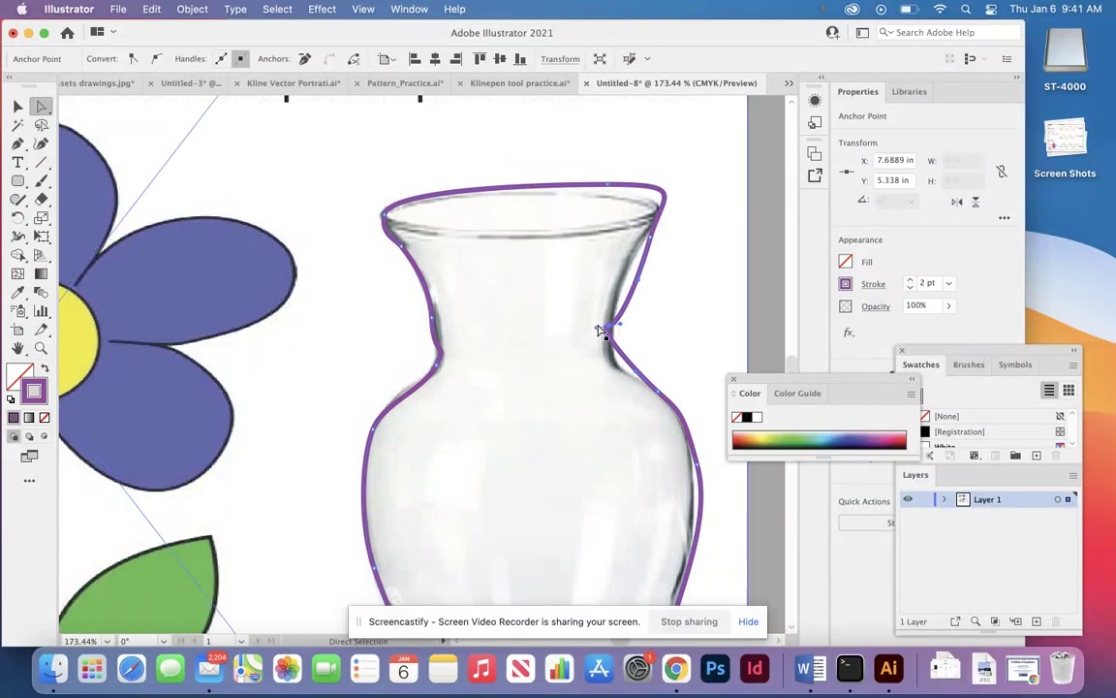
pyautogui.moveTo(621, 330); pyautogui.dragTo(621, 279)
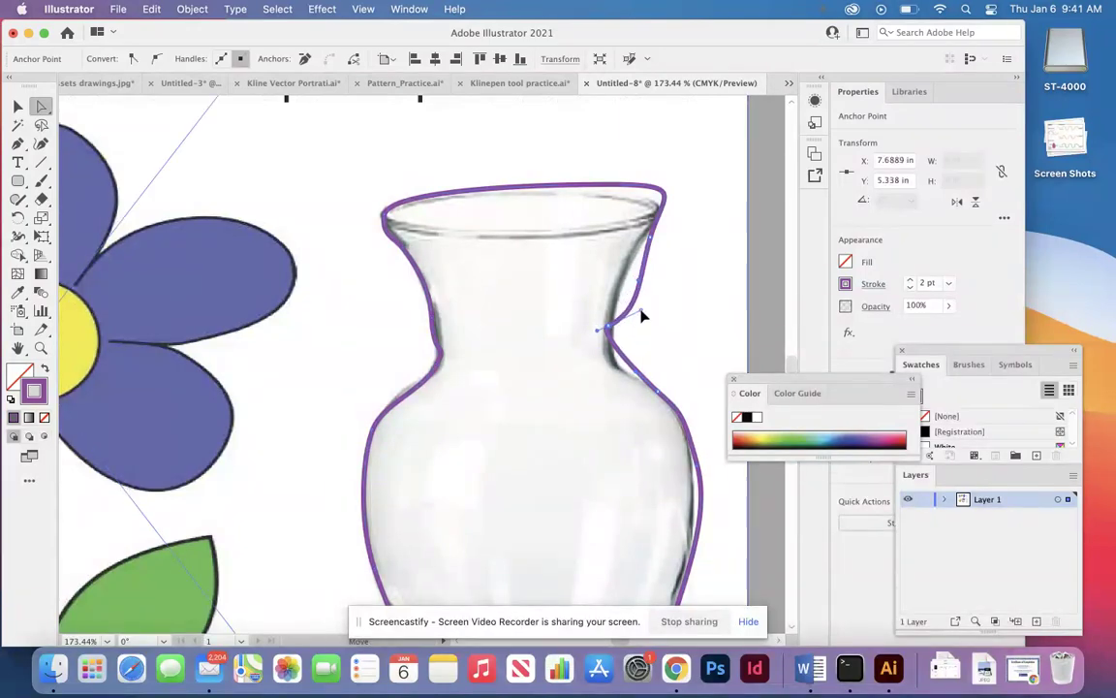
pyautogui.moveTo(651, 245); pyautogui.dragTo(642, 245)
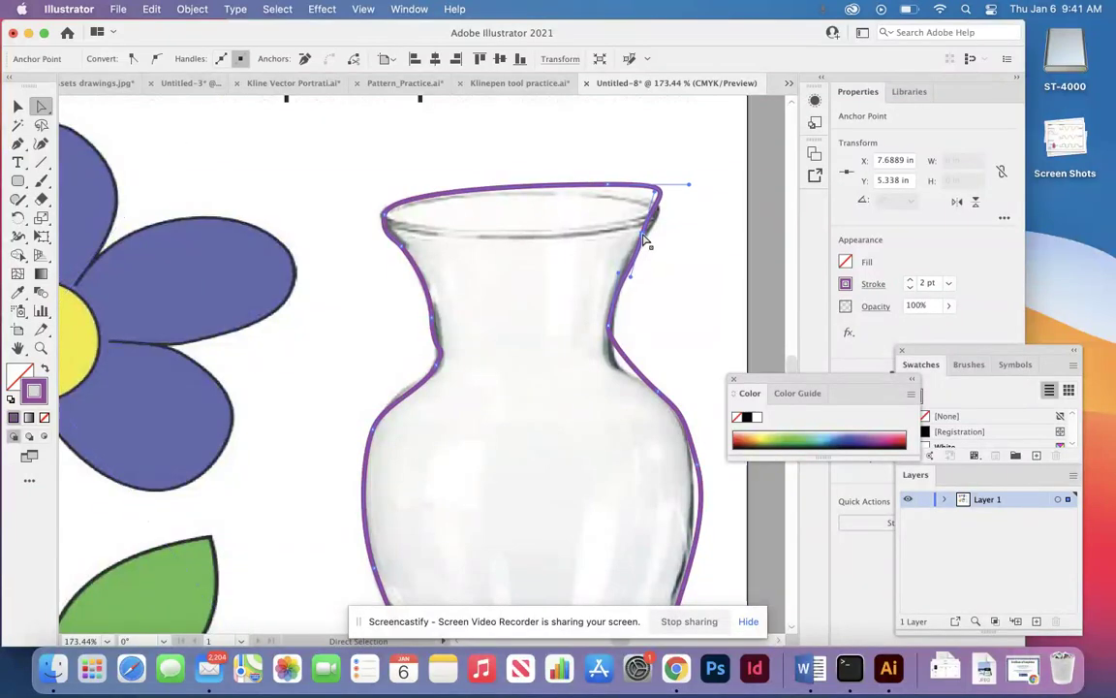
pyautogui.click(657, 195)
pyautogui.moveTo(655, 194)
pyautogui.mouseDown()
pyautogui.moveTo(678, 210)
pyautogui.moveTo(632, 194)
pyautogui.moveTo(672, 205)
pyautogui.mouseUp()
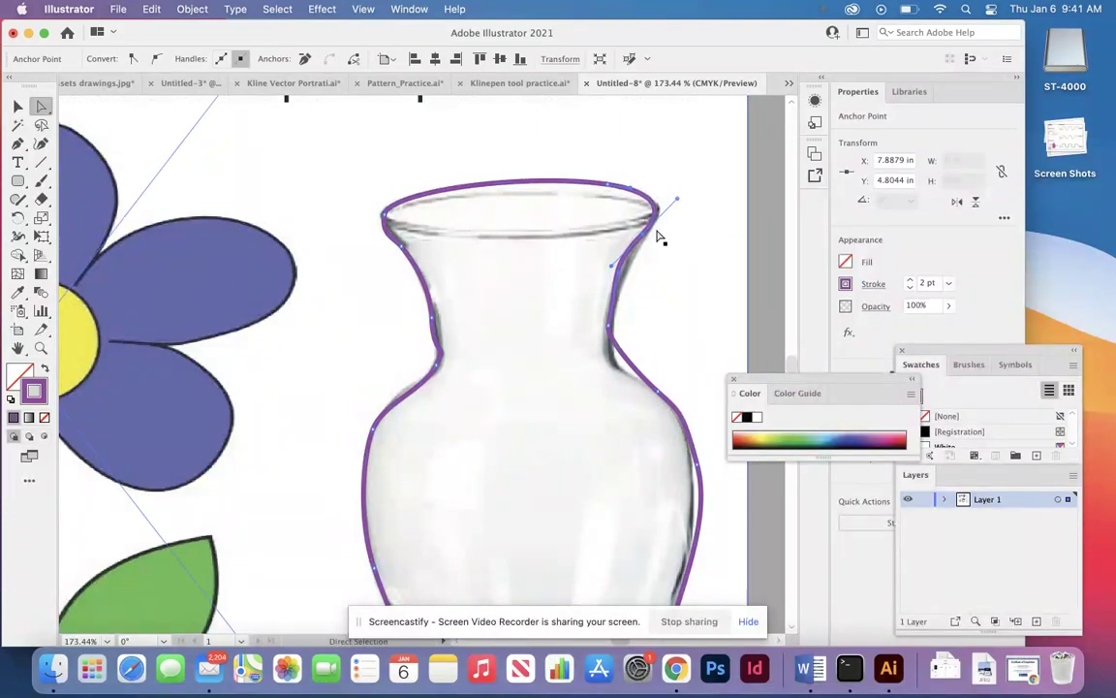
pyautogui.moveTo(644, 242); pyautogui.dragTo(645, 242)
pyautogui.moveTo(615, 268); pyautogui.dragTo(636, 257)
pyautogui.click(612, 332)
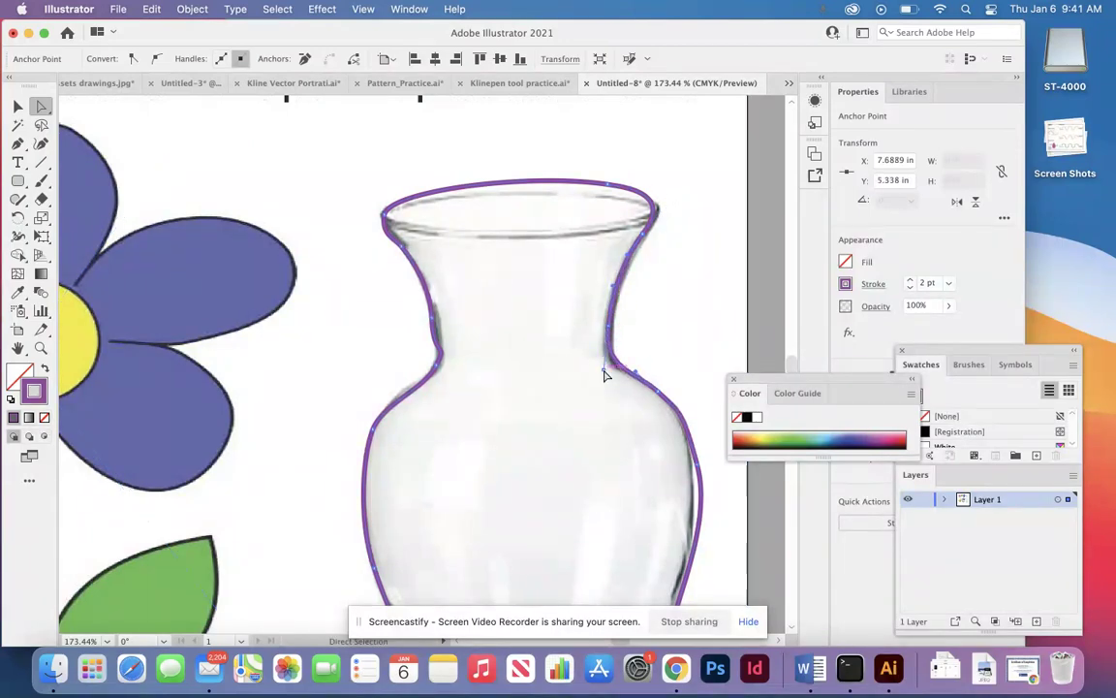
# - Scroll down and left to bring the worksheet's step 3 area into view
pyautogui.scroll(-2, 603, 374)
pyautogui.scroll(-3, 602, 374)
pyautogui.scroll(-3, 603, 374)
pyautogui.scroll(-3, 602, 374)
pyautogui.hscroll(-5, 603, 374)
pyautogui.scroll(-3, 603, 374)
pyautogui.hscroll(-4, 603, 374)
pyautogui.scroll(-2, 602, 374)
pyautogui.hscroll(-3, 603, 374)
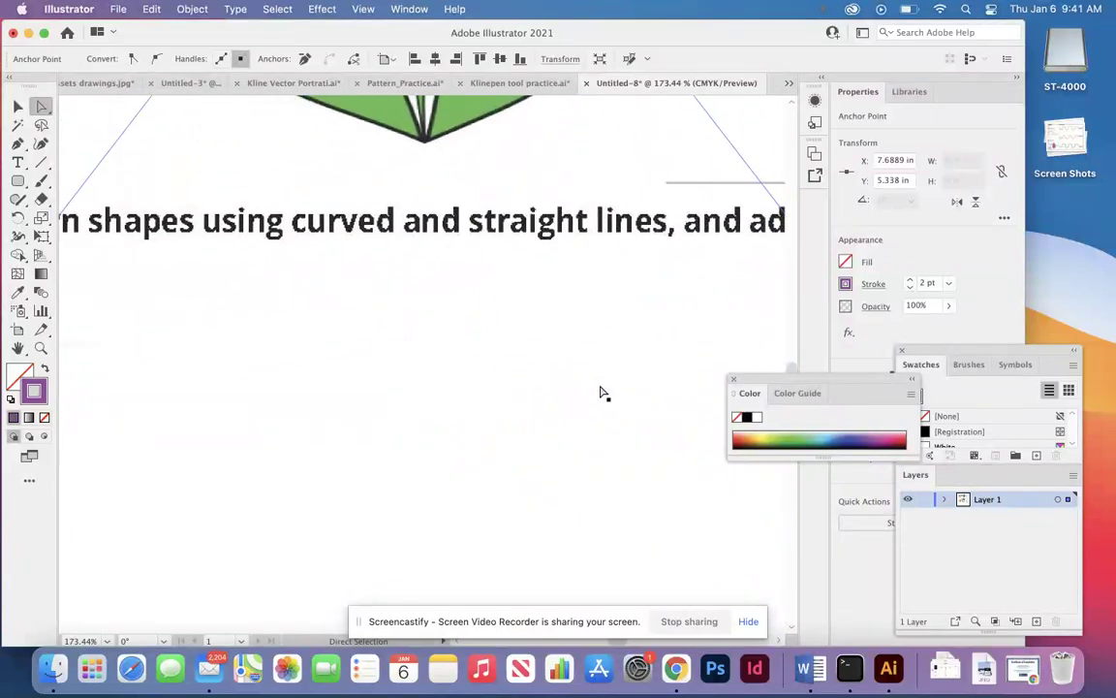
pyautogui.scroll(-5, 601, 392)
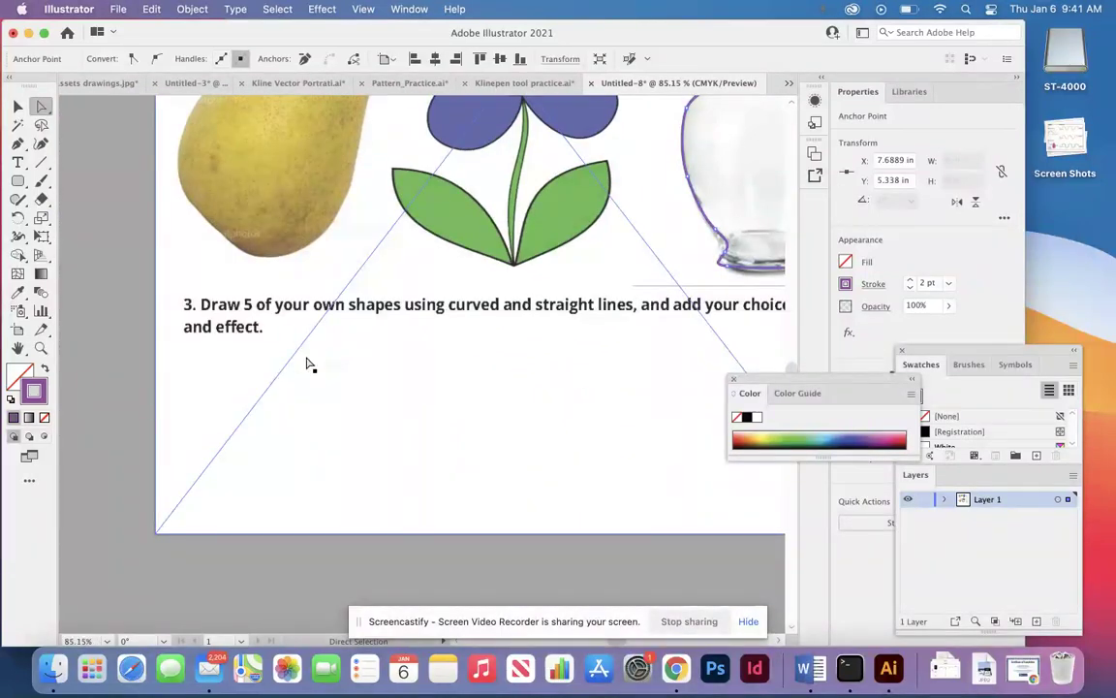
# - Clear the thin blue triangle outlines from the step 3 area
pyautogui.press('Delete')
pyautogui.press('super+z')
pyautogui.scroll(-3, 375, 324)
pyautogui.hscroll(3, 374, 323)
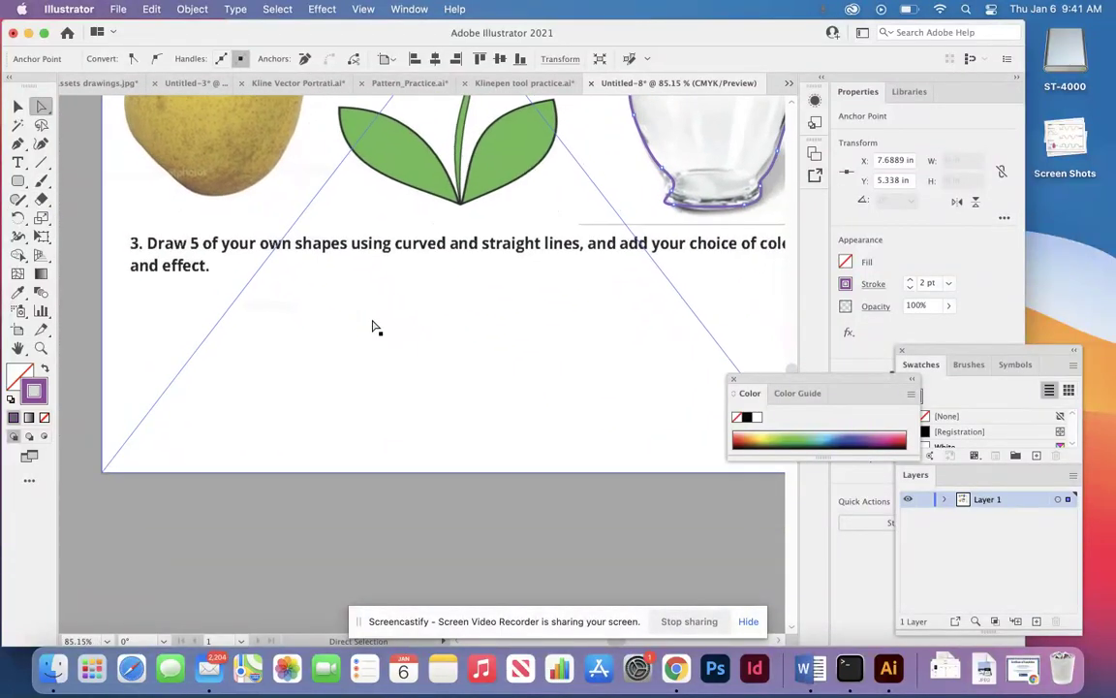
pyautogui.press('Delete')
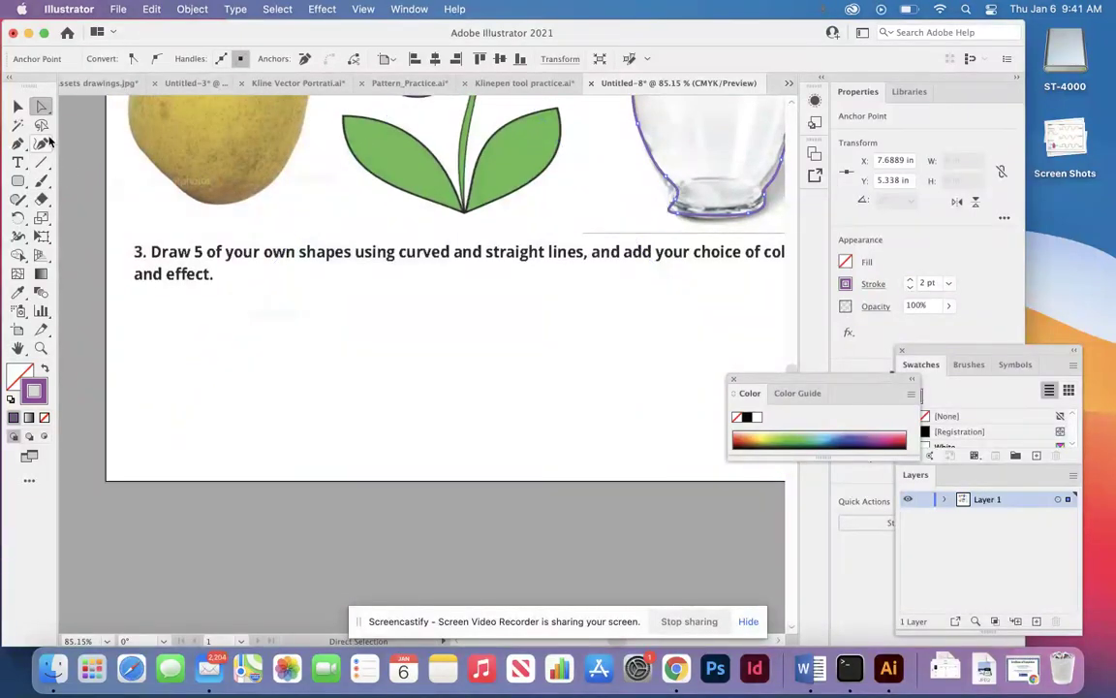